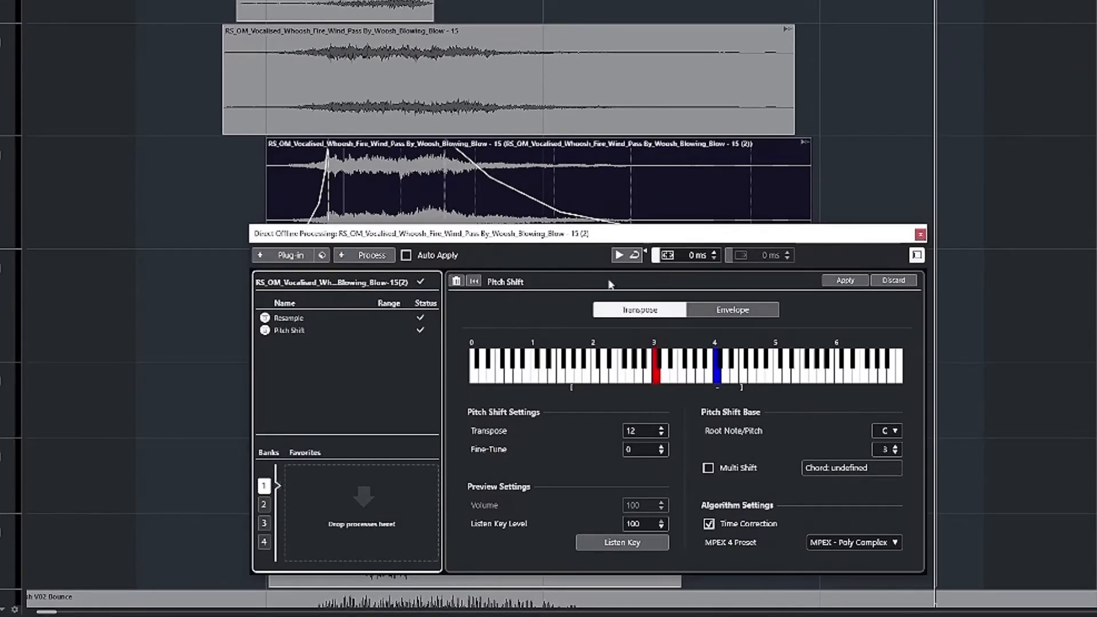
Close the Pitch Shift offline processing window and examine the two duplicated whoosh 15 clips and their fade curves
left_click(920, 234)
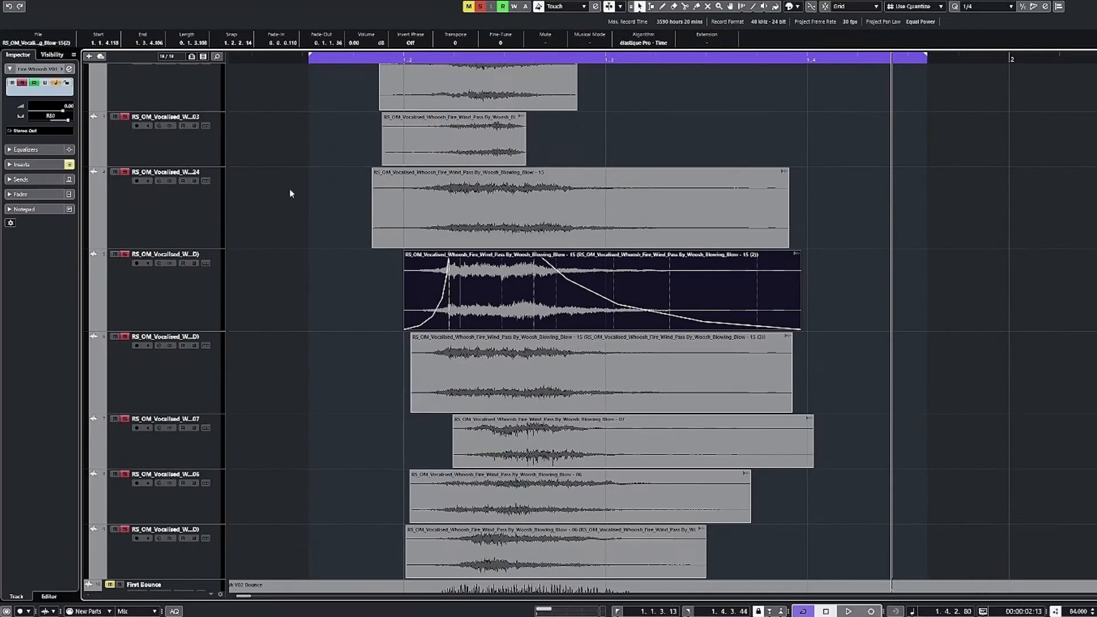
left_click(465, 350)
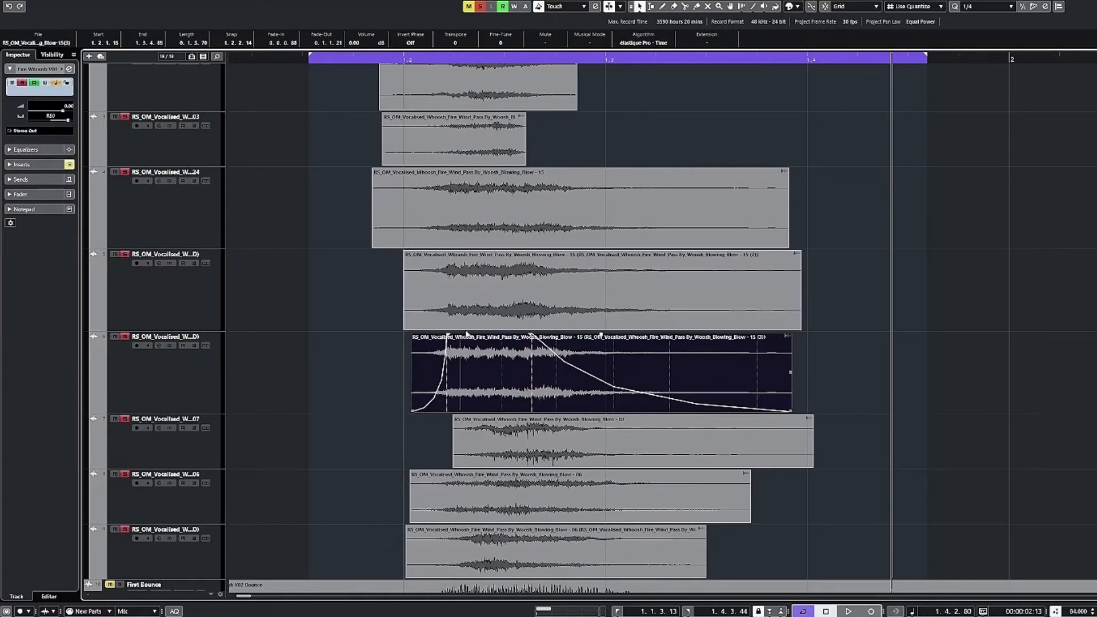
scroll(338, 404, "down", 2)
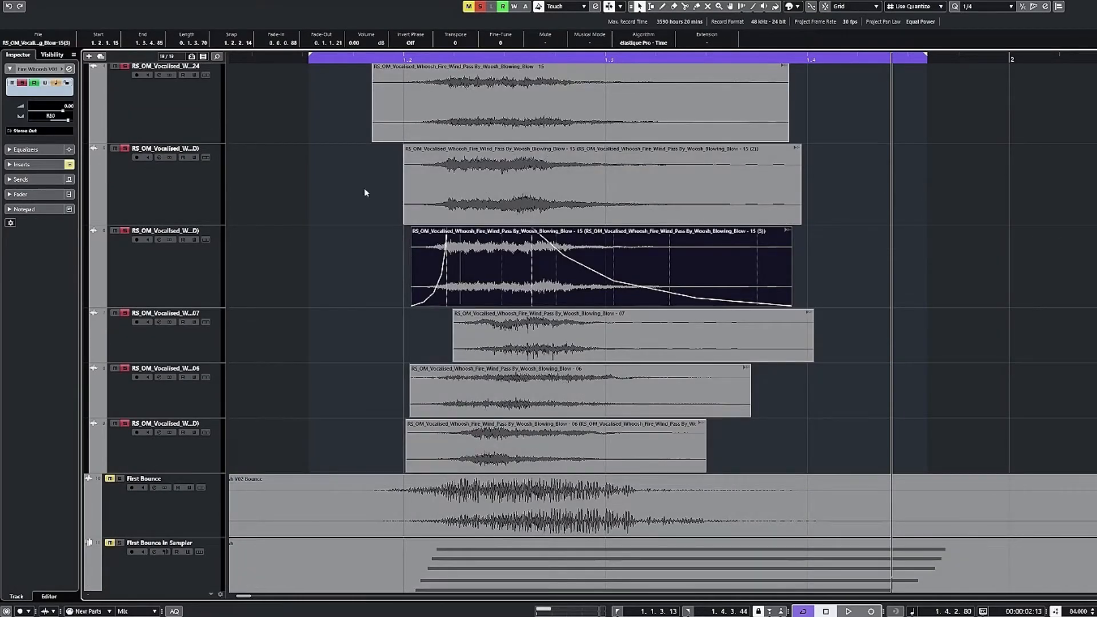
left_click(348, 262)
left_click(512, 261)
left_click(575, 166)
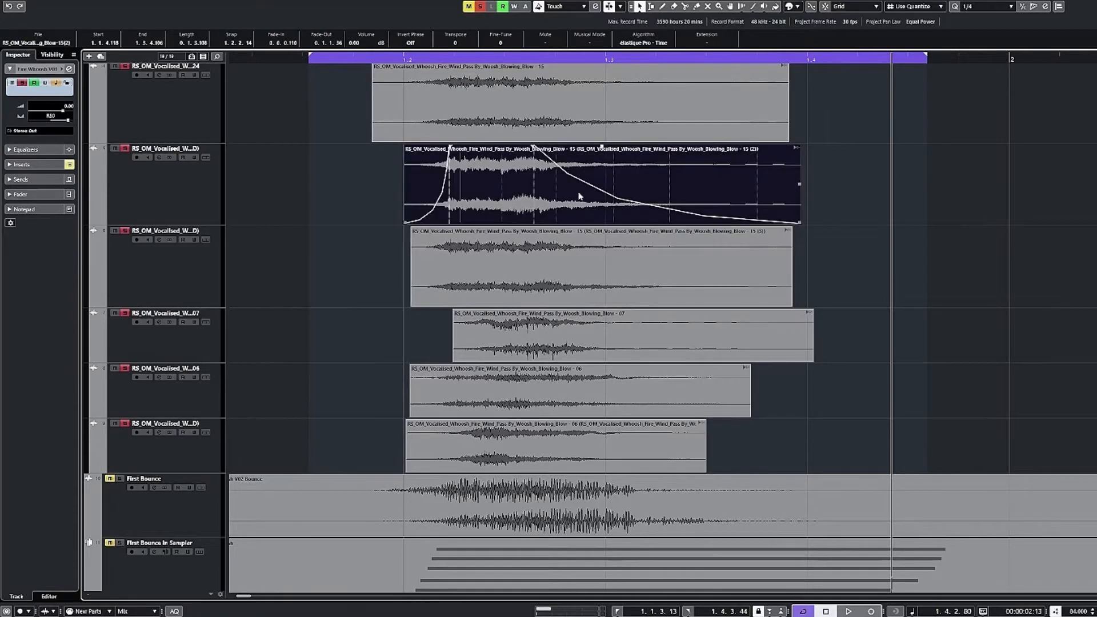
scroll(226, 155, "up", 2)
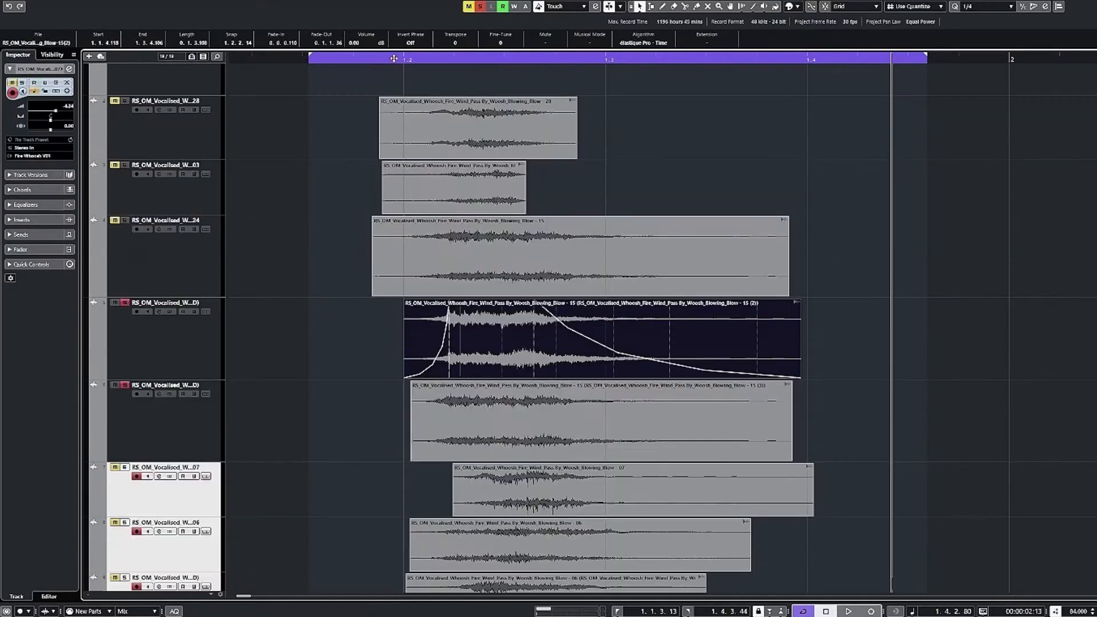
Audition the two duplicated whoosh 15 layers from just before beat 1.2, comparing them soloed together and separately
left_click(394, 58)
key("space")
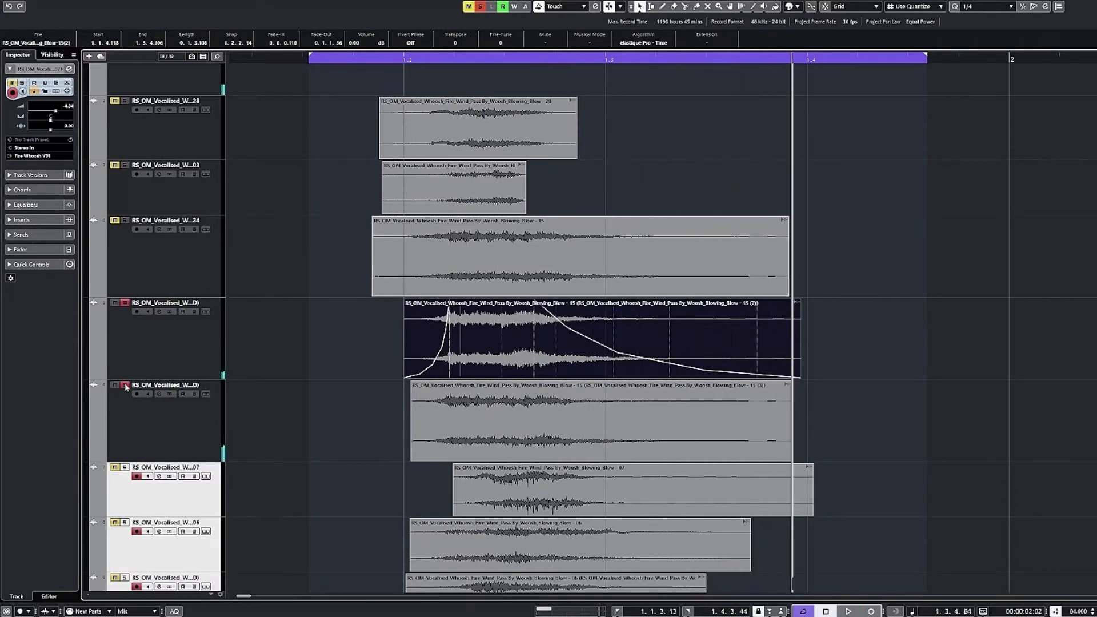
left_click(394, 57)
key("space")
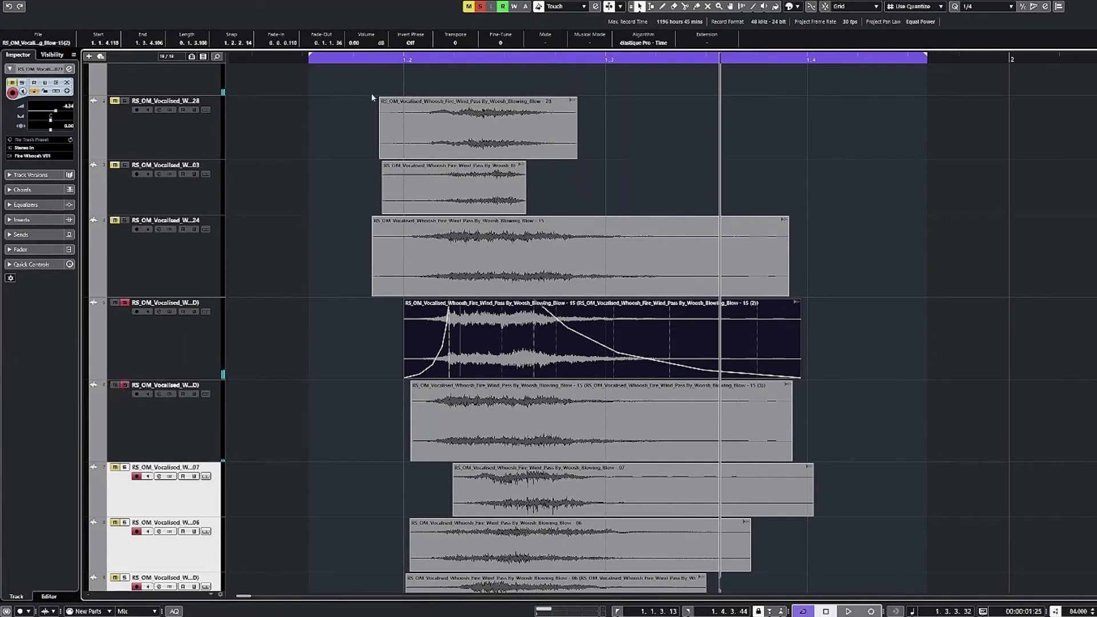
left_click(390, 66)
left_click(390, 59)
key("space")
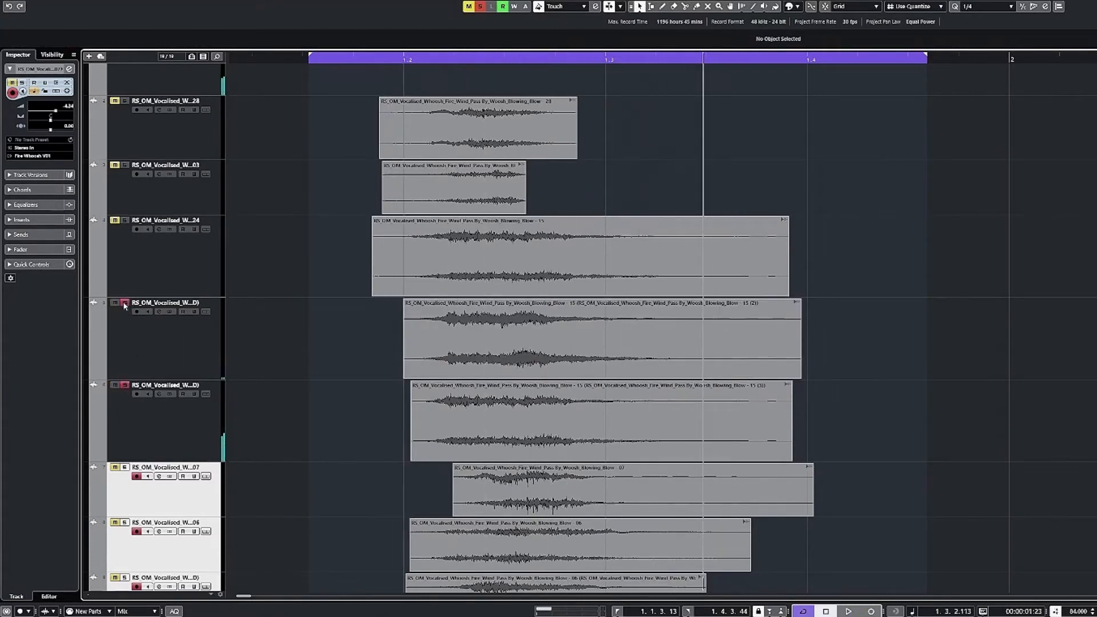
Inspect the J37 Stereo tape insert on the first duplicated whoosh 15 track and close the plug-in window
left_click(158, 312)
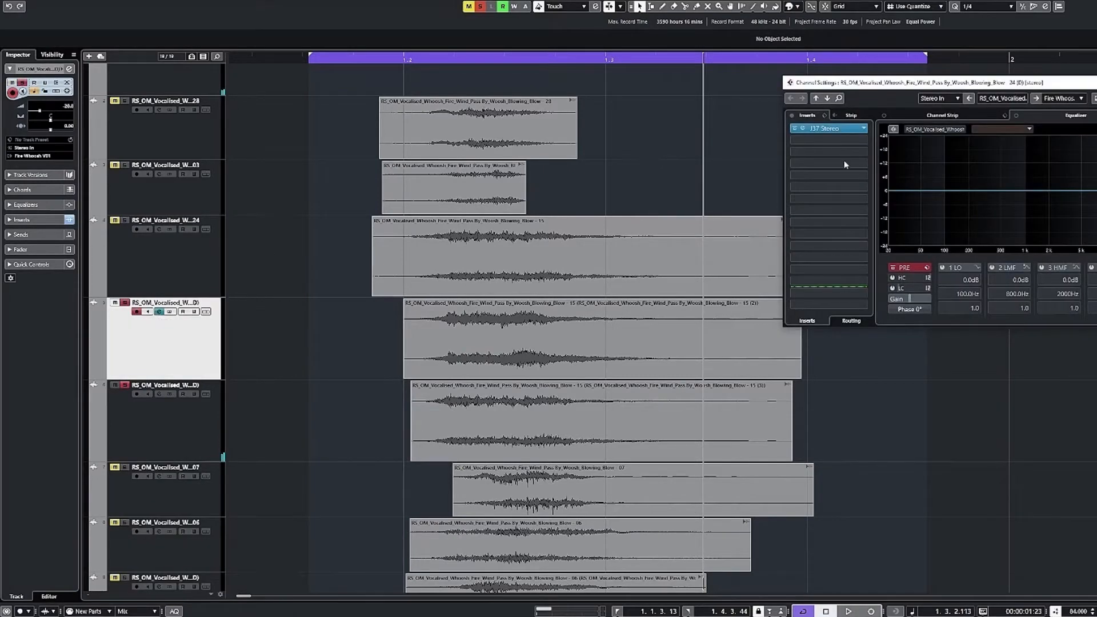
left_click(823, 128)
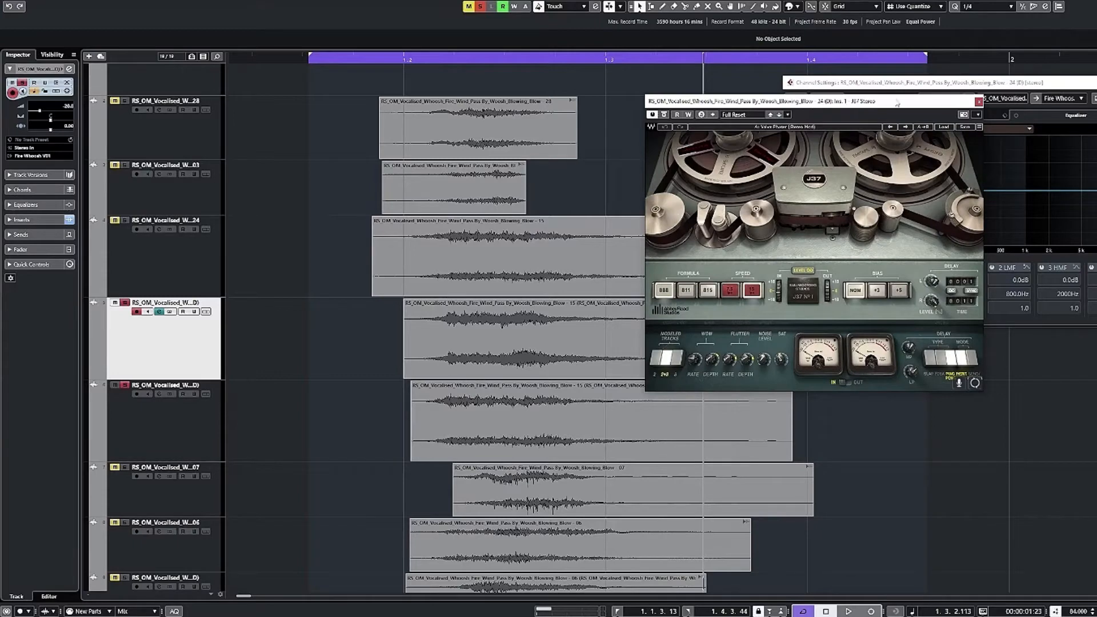
left_click(980, 102)
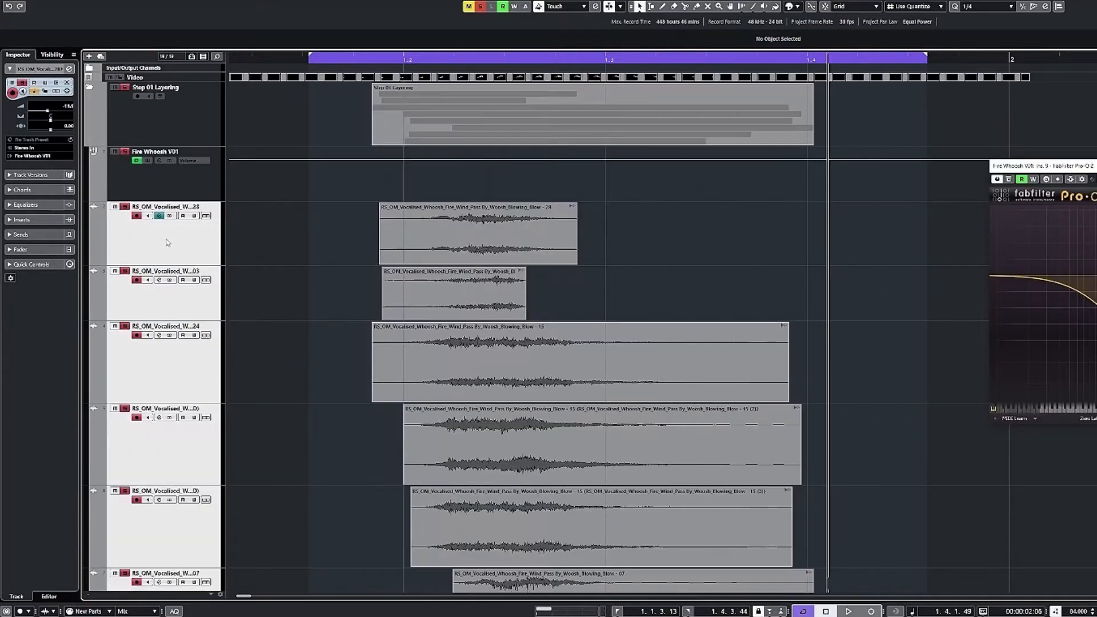
Reactivate all inserts on the Fire Whoosh V01 group channel and play the processed whoosh
left_click(164, 171)
left_click(159, 161)
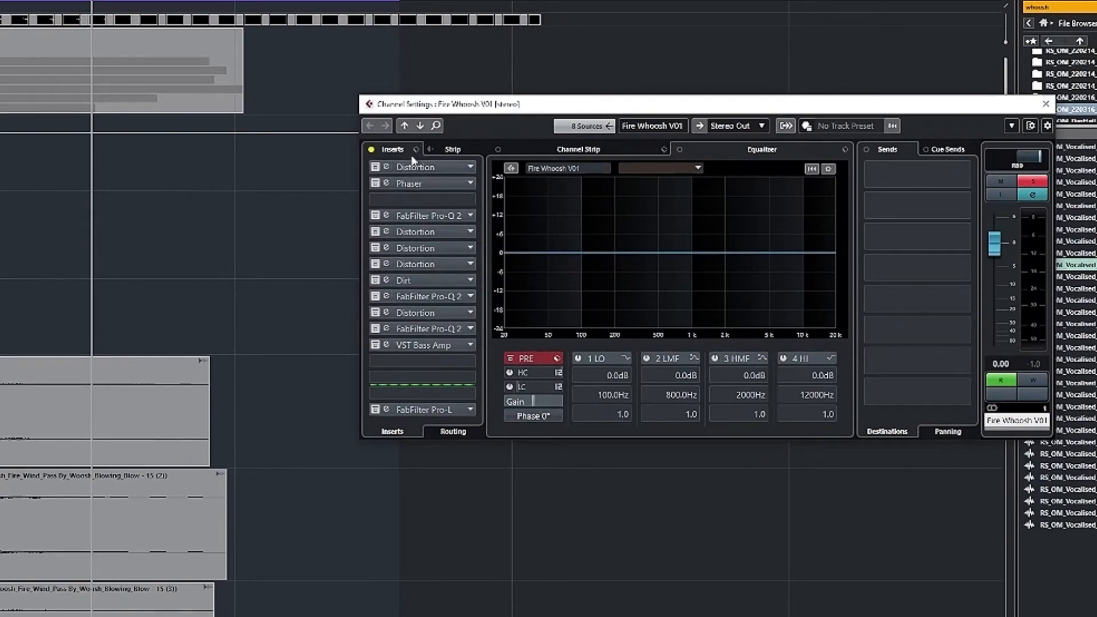
left_click(372, 149)
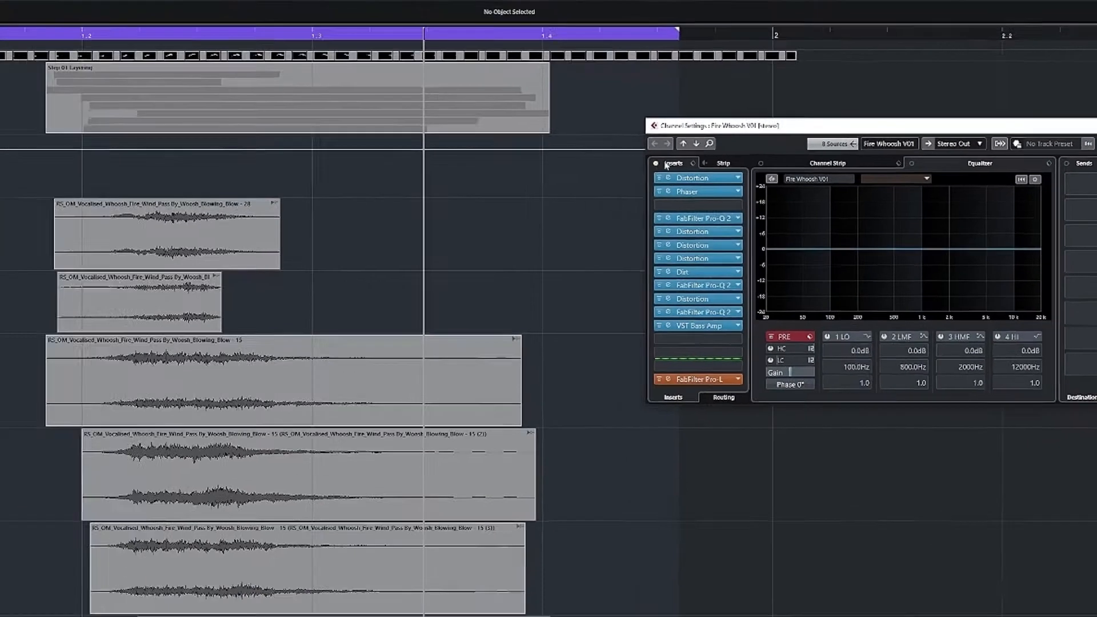
left_click(289, 178)
key("space")
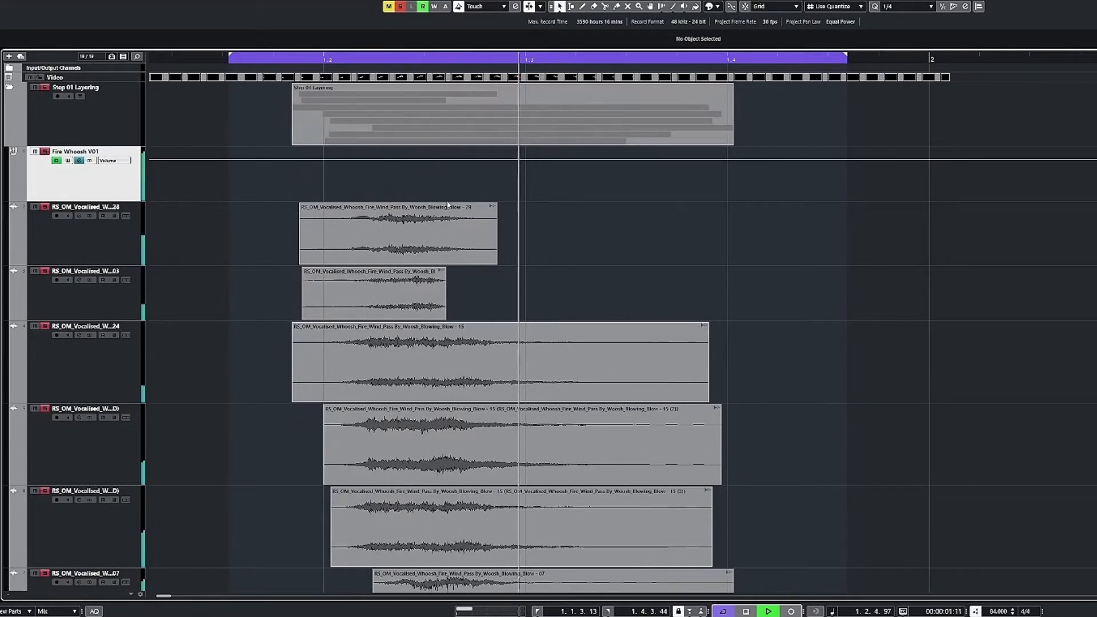
Open the VST Bass Amp insert on Fire Whoosh V01 and compare the whoosh with the plug-in bypassed and active
left_click(79, 162)
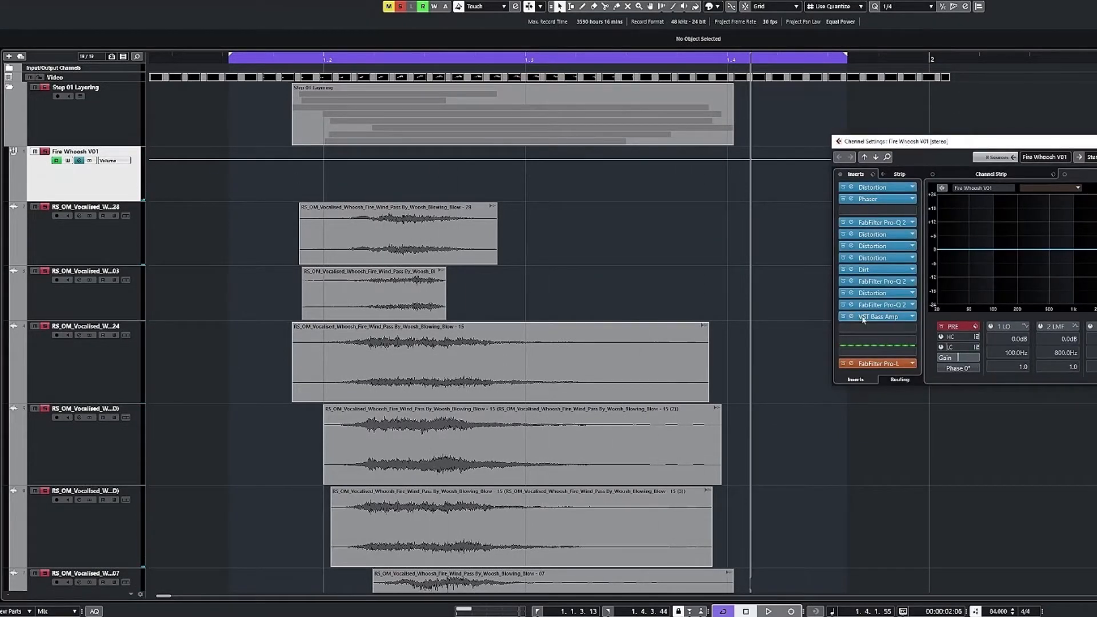
left_click(853, 318)
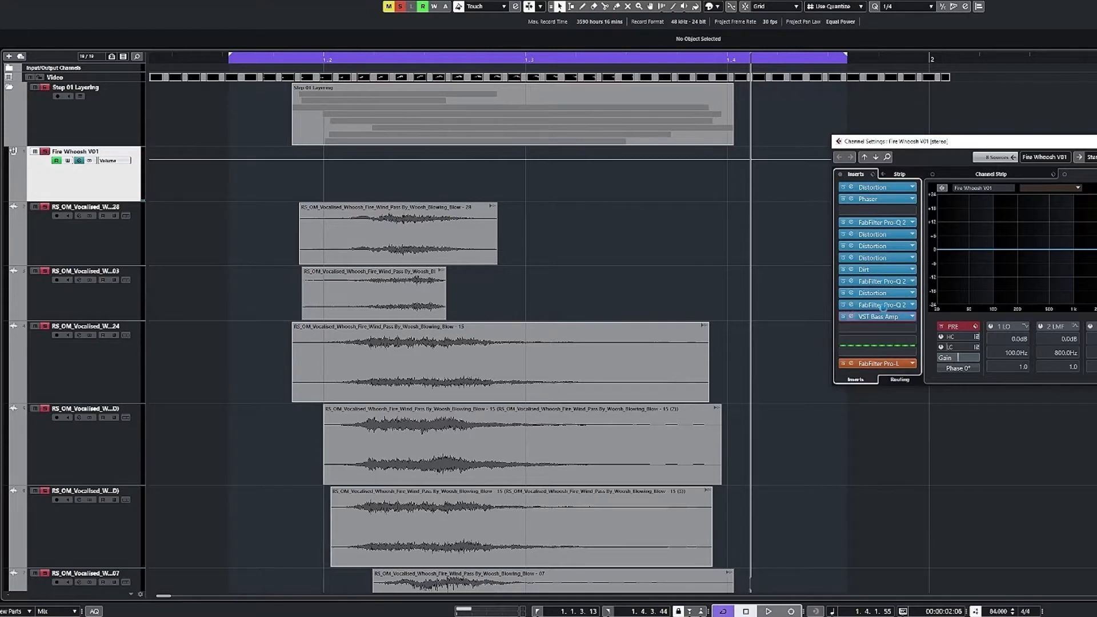
key("space")
key("space")
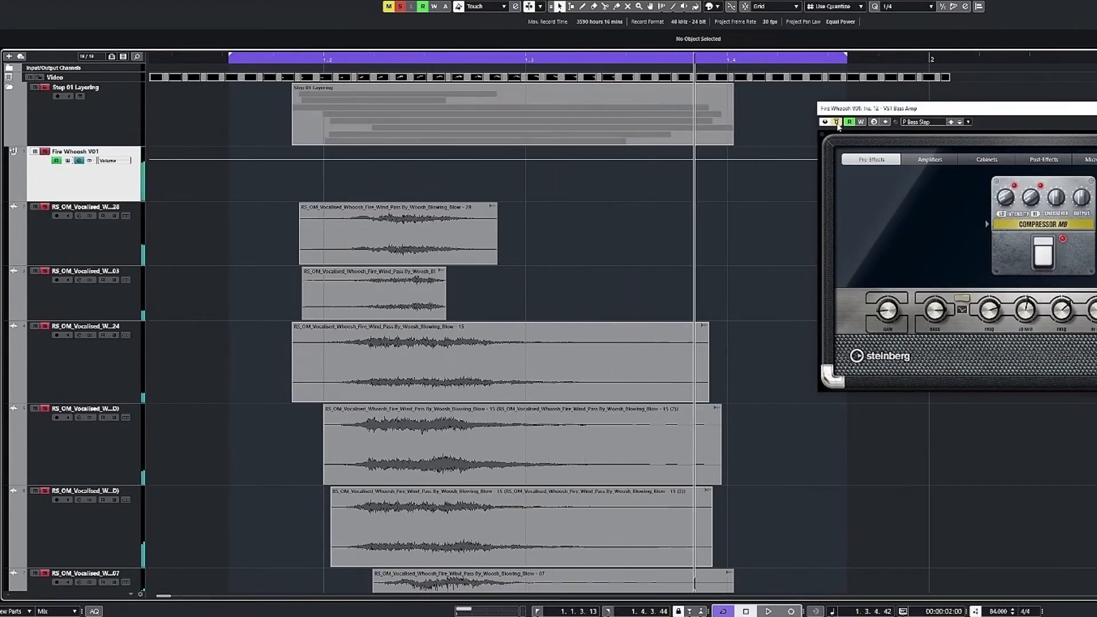
left_click(286, 58)
key("space")
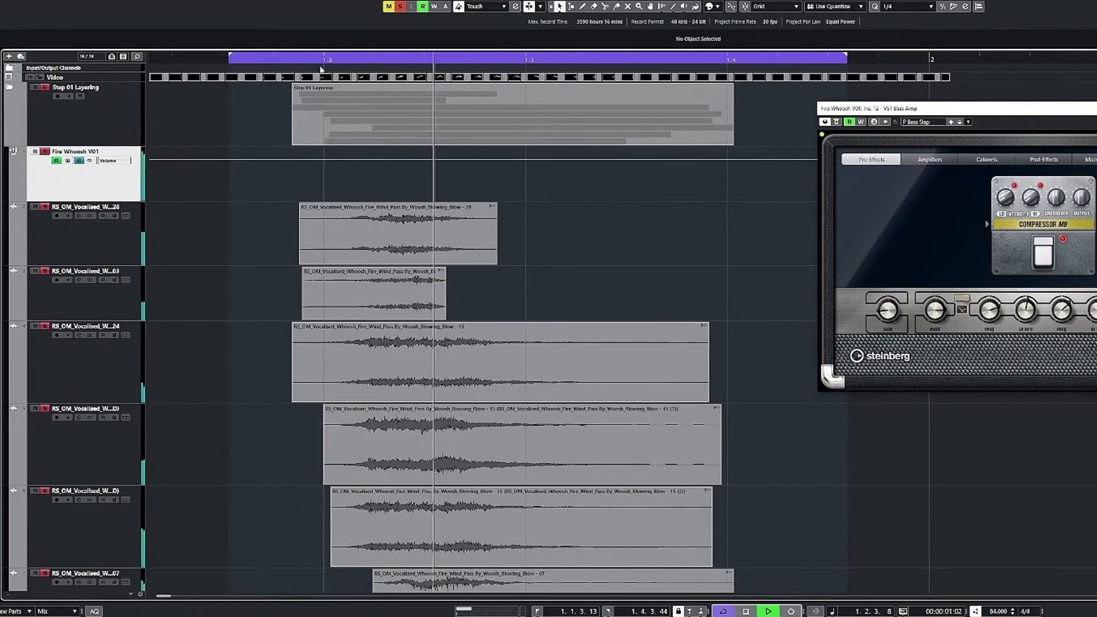
key("space")
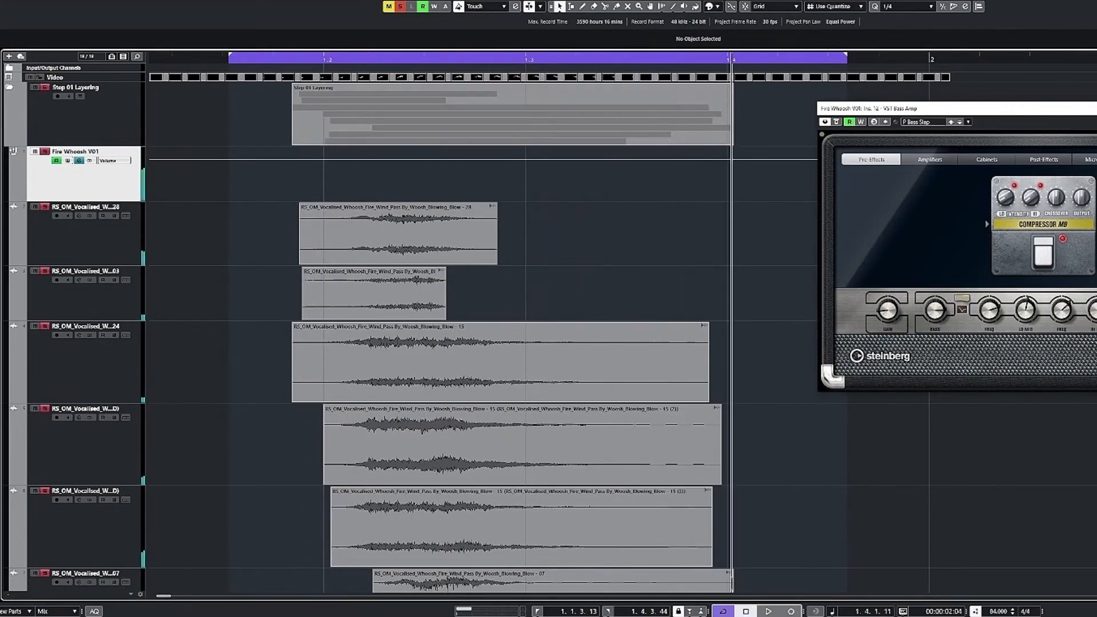
key("Escape")
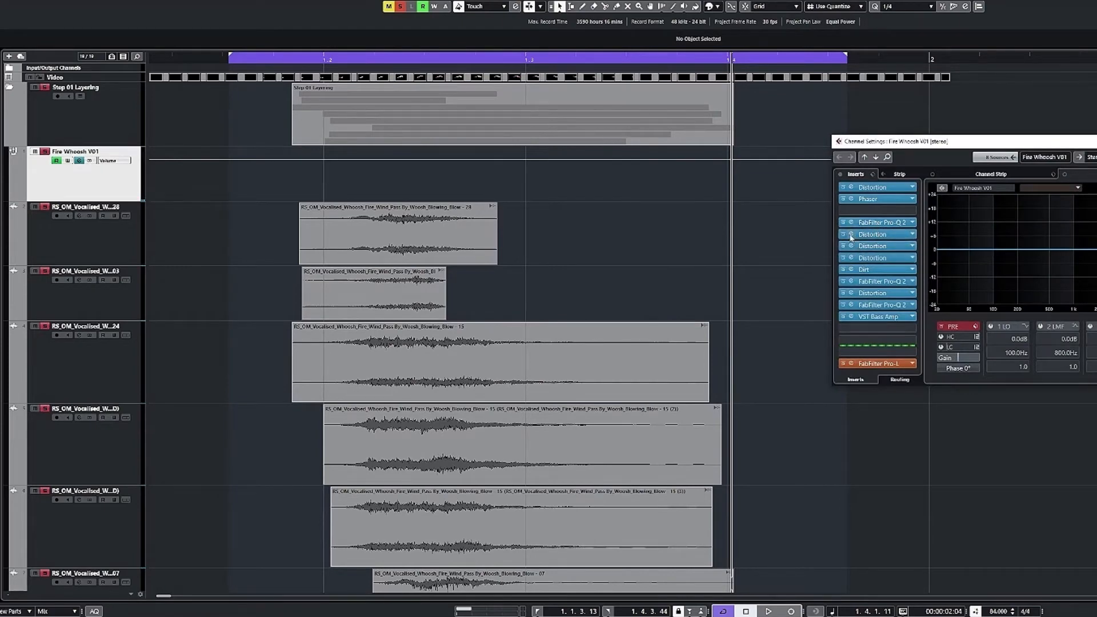
Check the Distortion plug-in in insert slot 5 of Fire Whoosh V01, and open the FabFilter Pro-Q 2 in slot 9
left_click(852, 235)
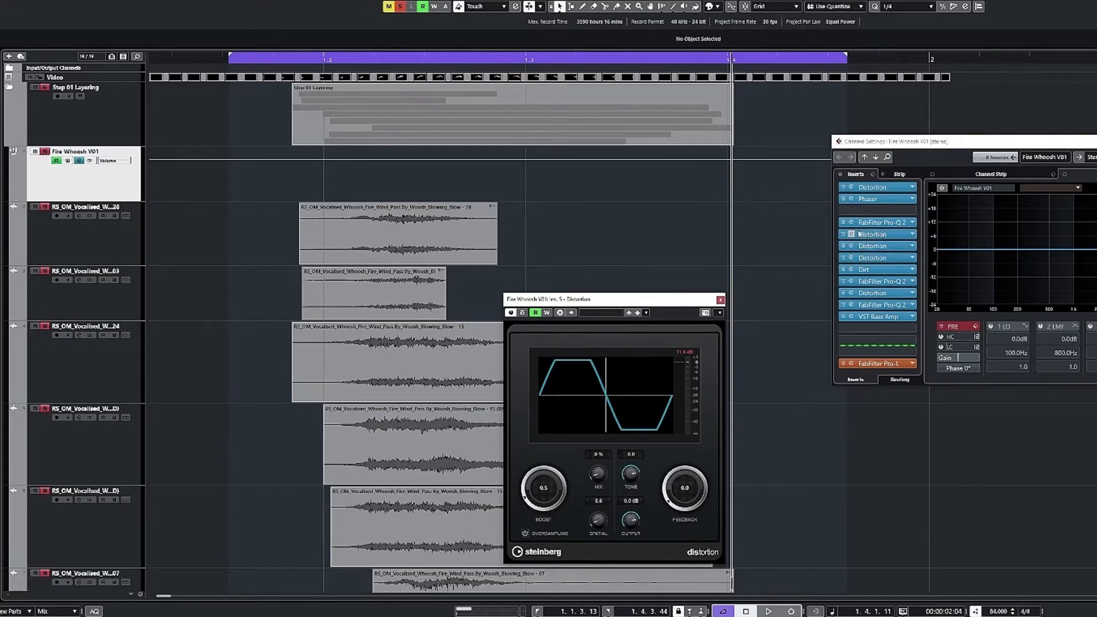
left_click(720, 301)
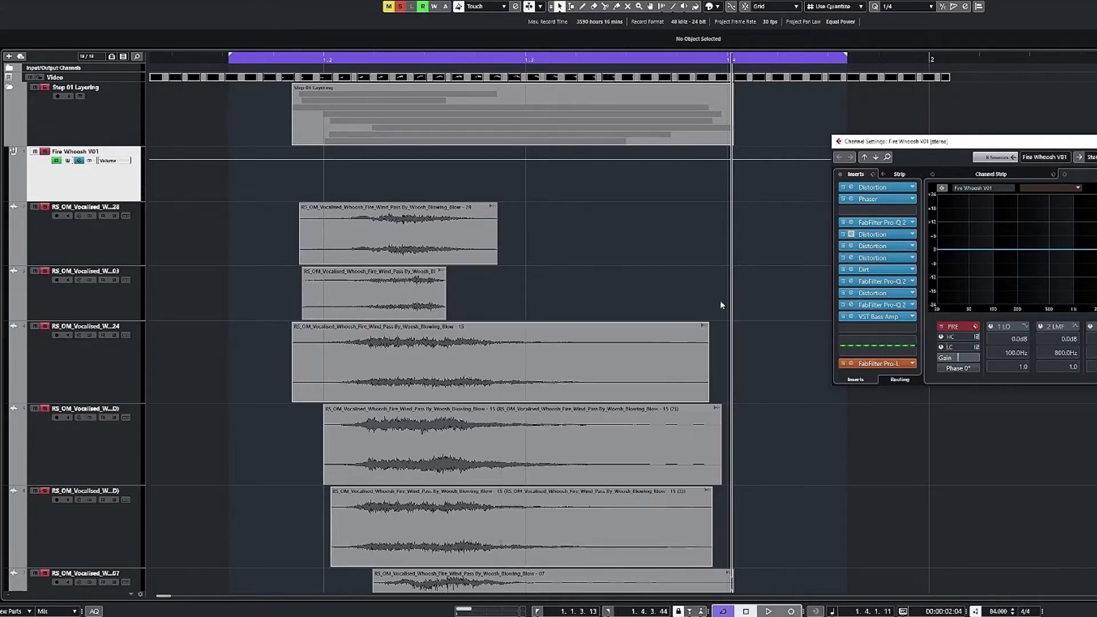
left_click(878, 224)
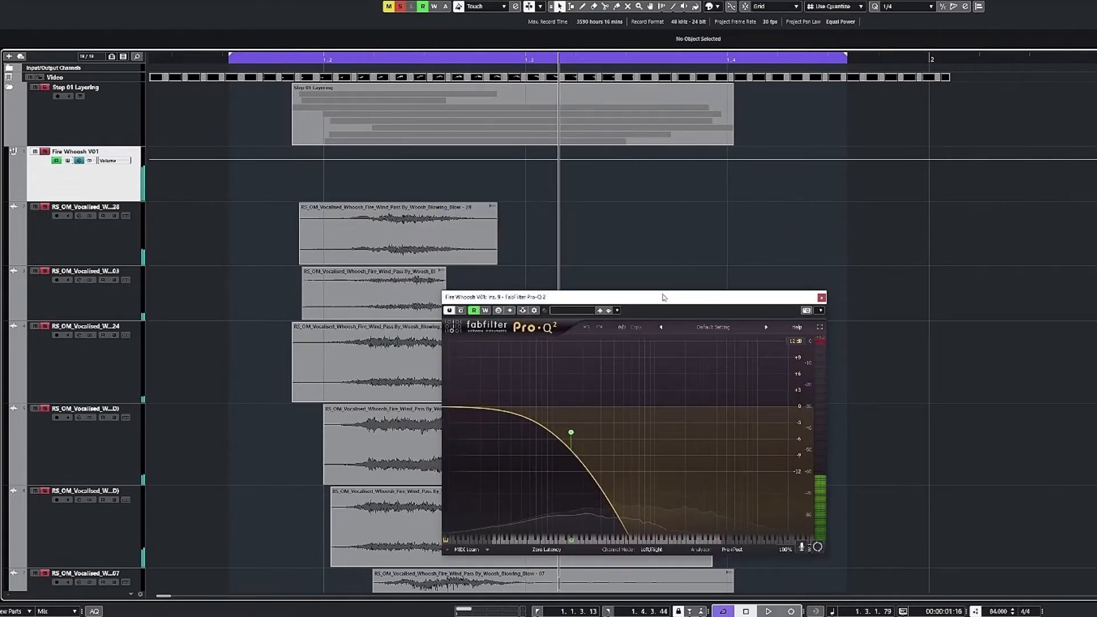
left_click_drag(663, 298, 661, 158)
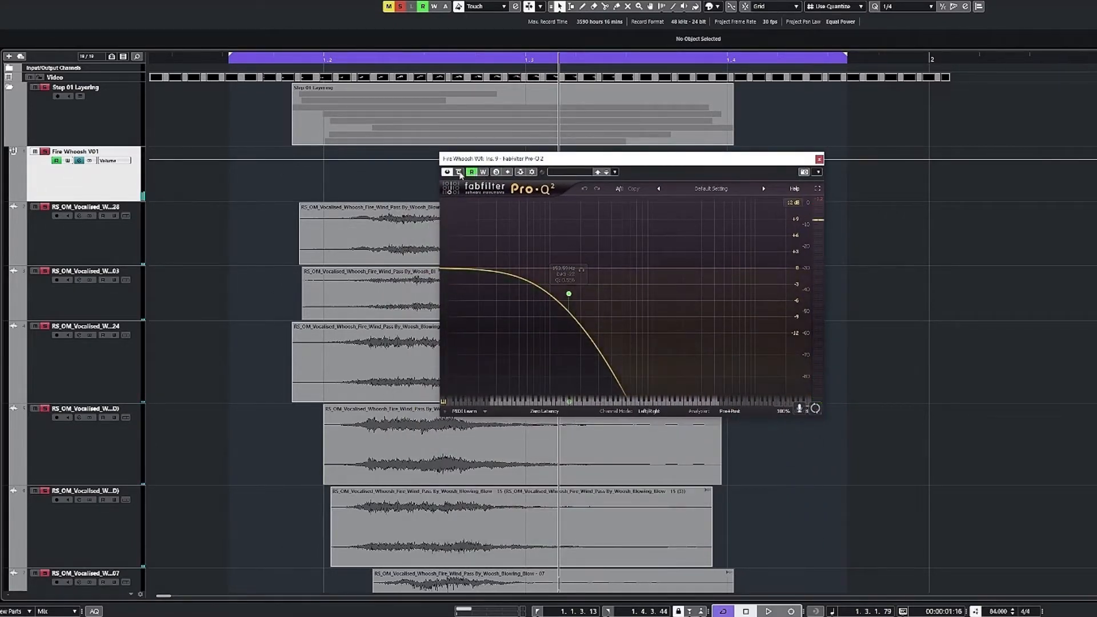
Play the whoosh from just before beat 1.2 with the slot 9 Pro-Q 2 bypassed and active to compare its filtering
left_click(304, 59)
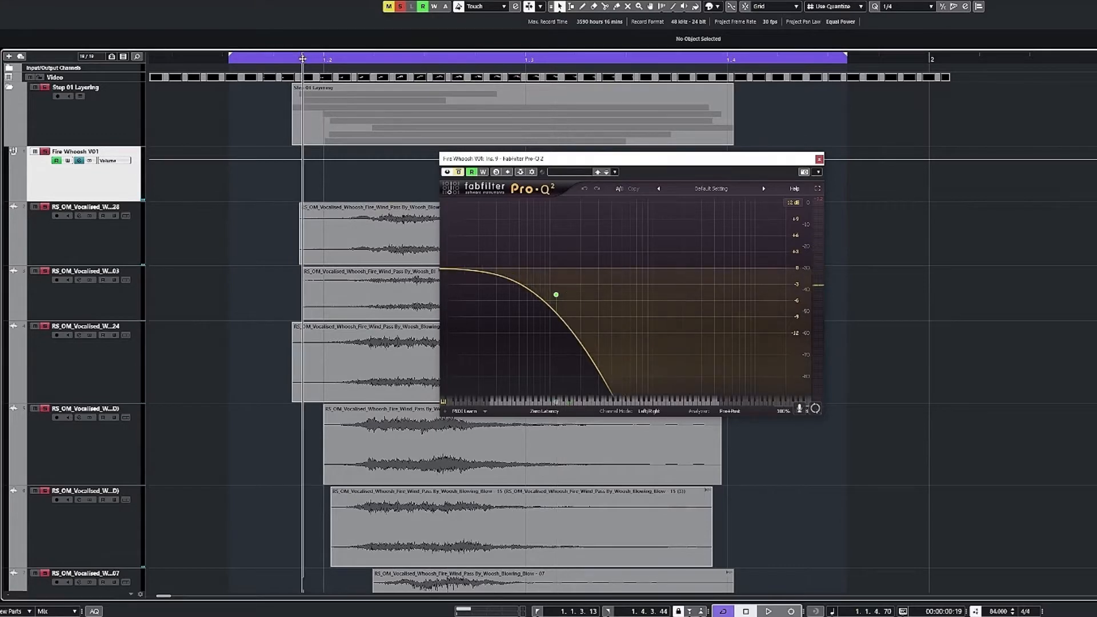
key("space")
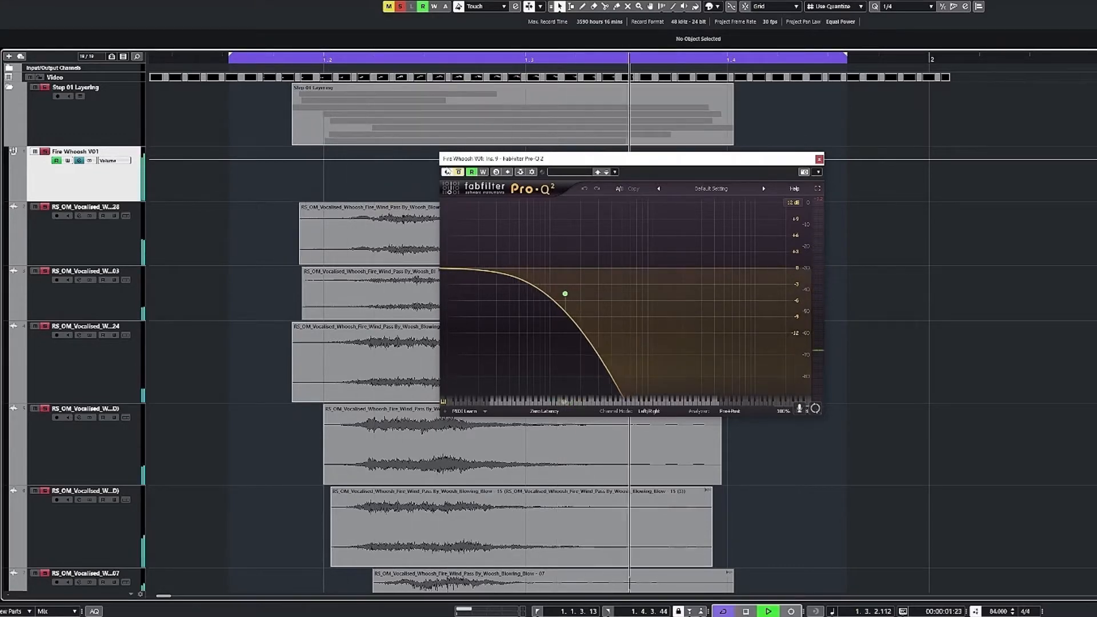
key("space")
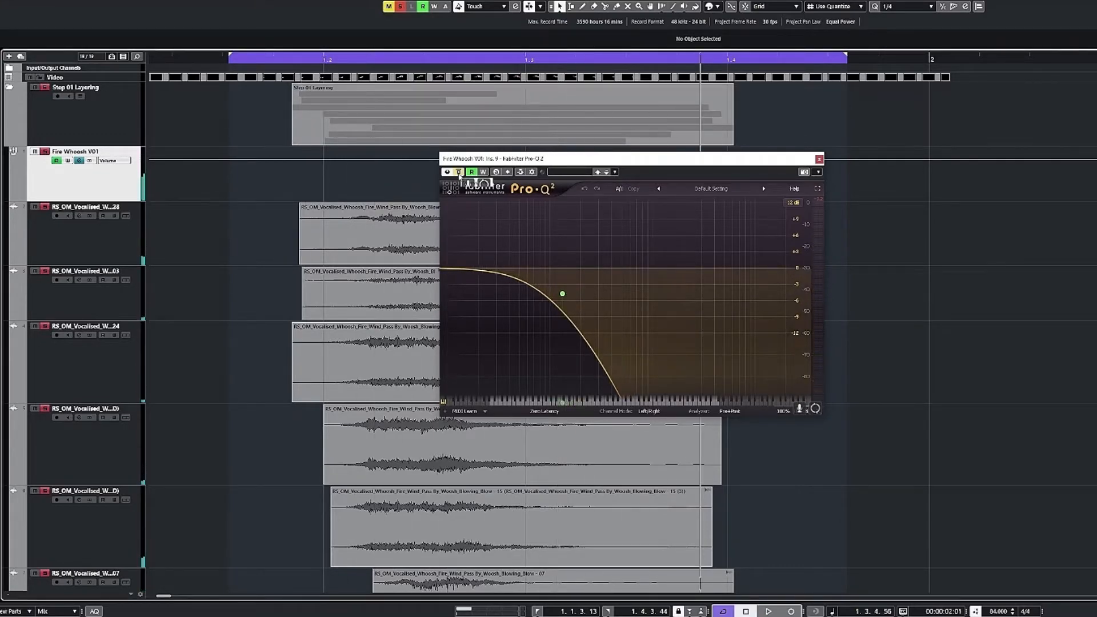
left_click(297, 59)
key("space")
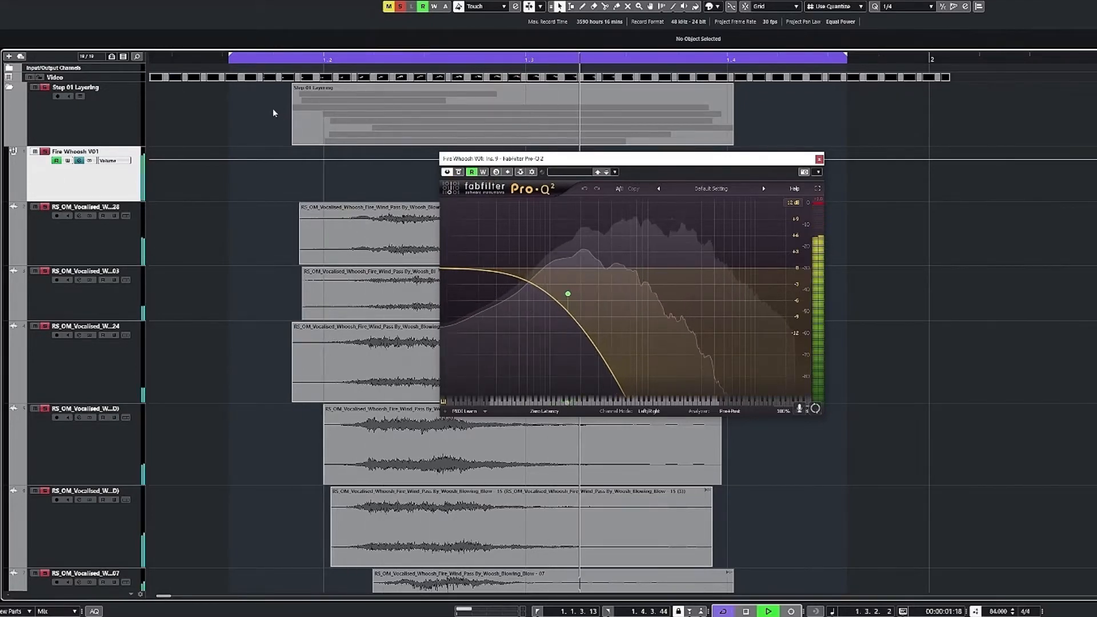
left_click(296, 59)
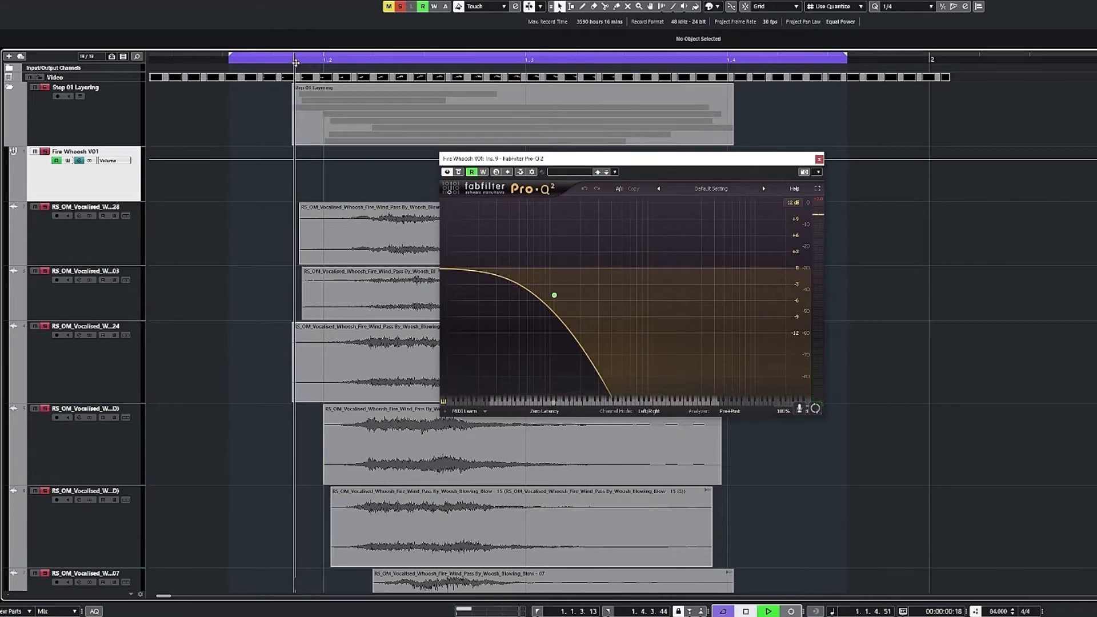
key("space")
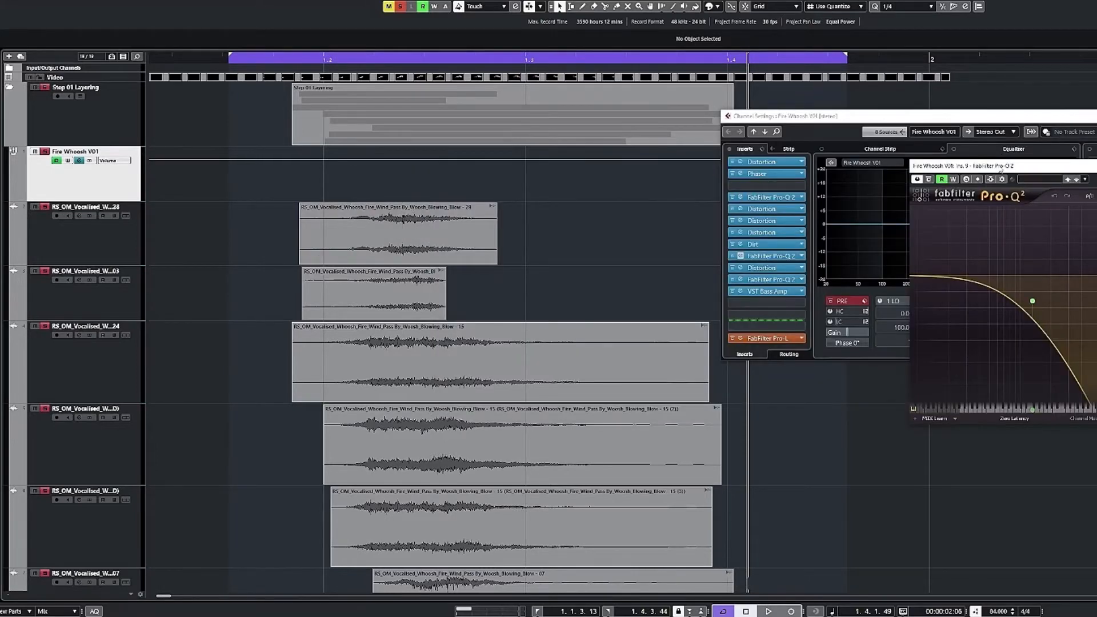
Replay the whoosh from before its first clip while examining how the Pro-Q 2 high-cut point moves
left_click_drag(1000, 164, 405, 157)
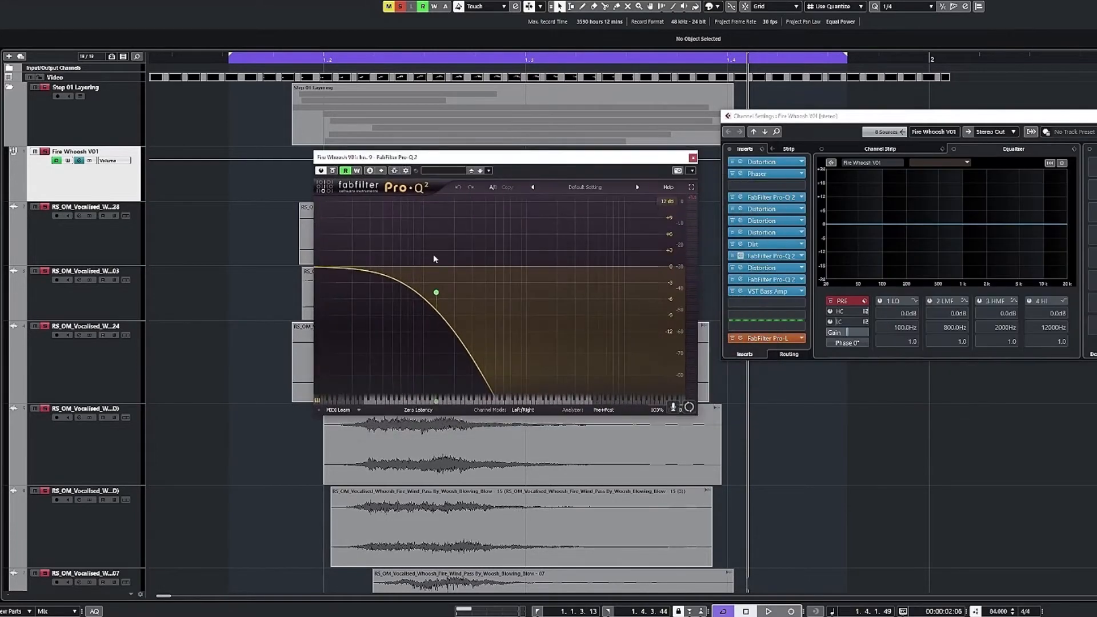
left_click(286, 60)
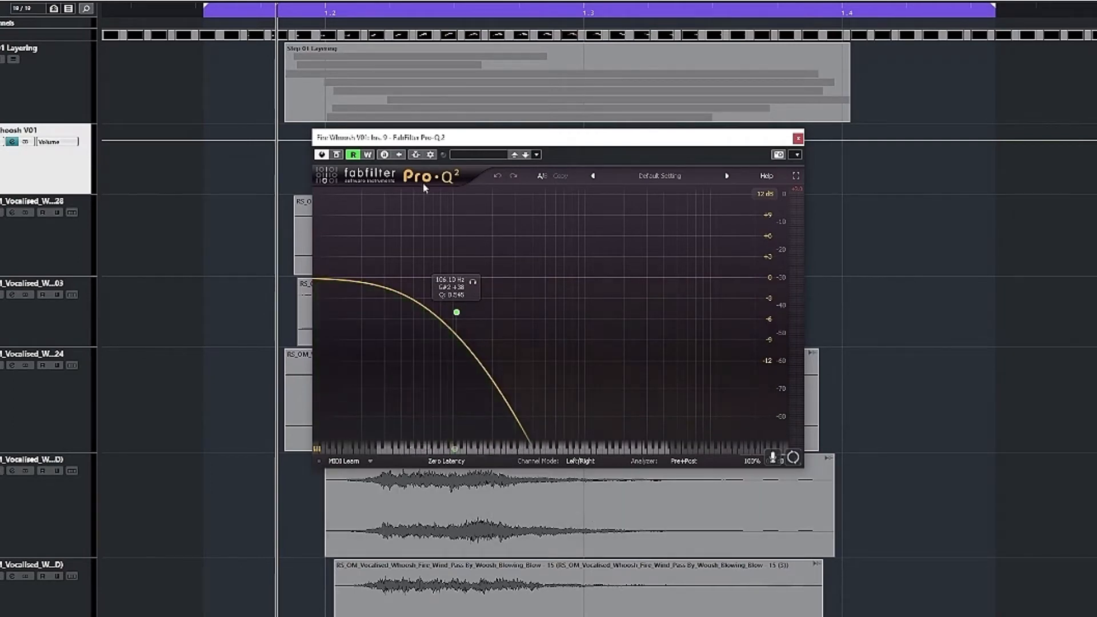
left_click_drag(424, 137, 809, 159)
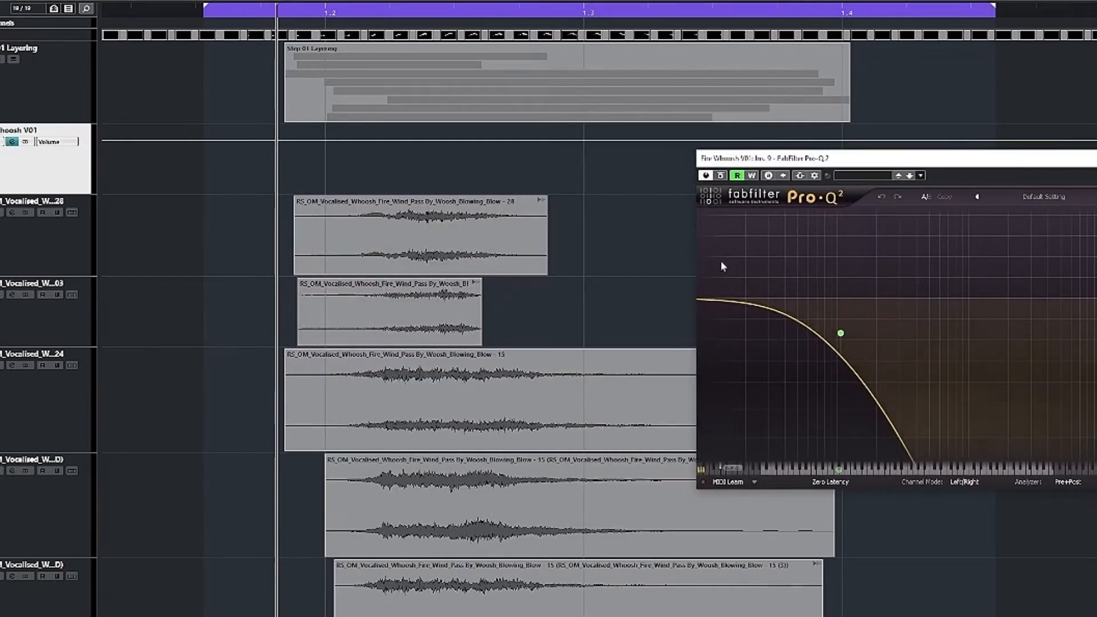
key("space")
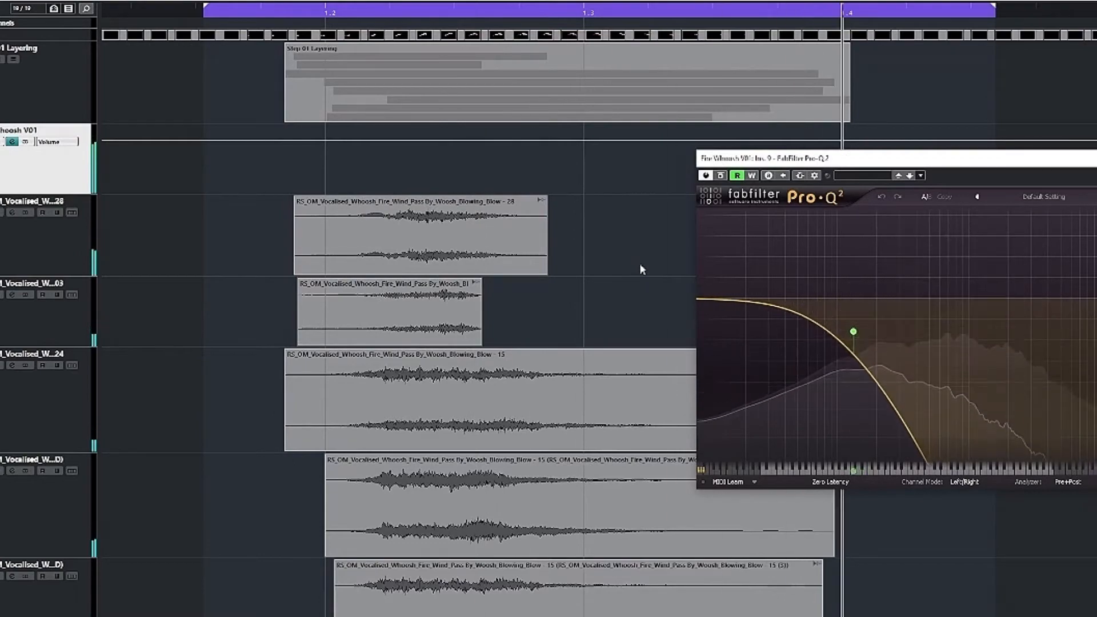
key("space")
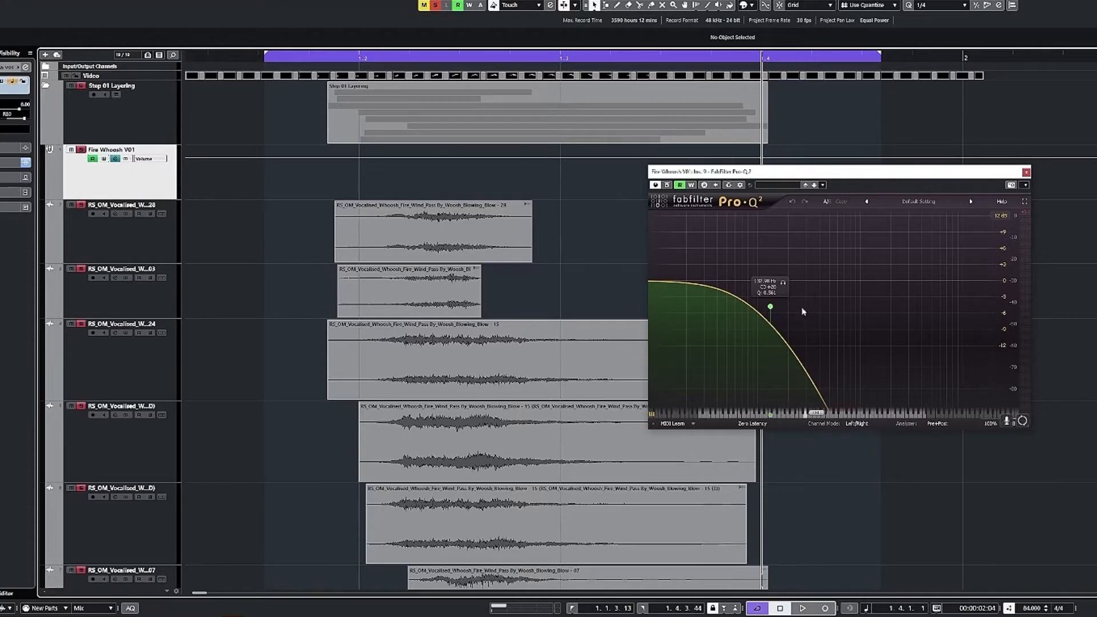
Close the Pro-Q 2, collapse the Step 01 Layering folder, and play the soloed First Bounce track from just before beat 1.2
left_click(1027, 172)
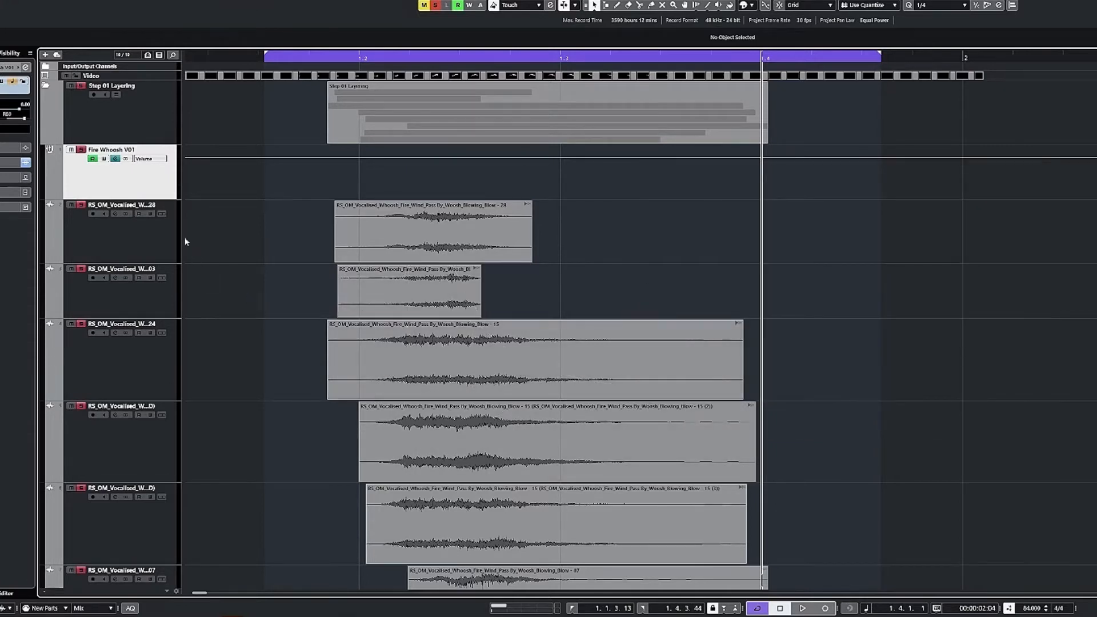
left_click(47, 91)
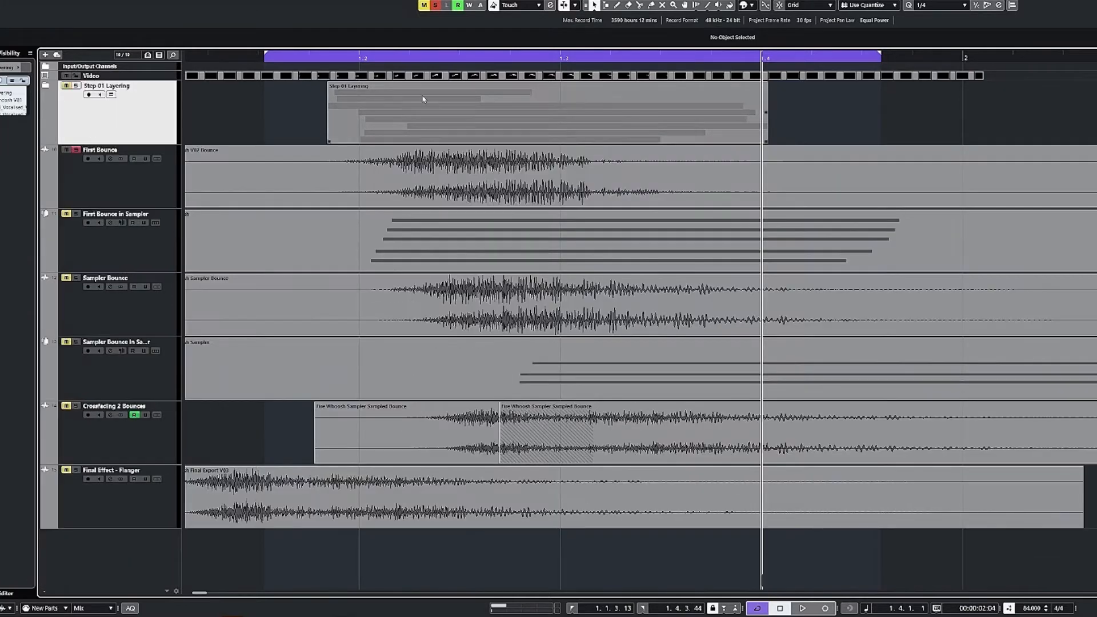
left_click(391, 58)
left_click(349, 57)
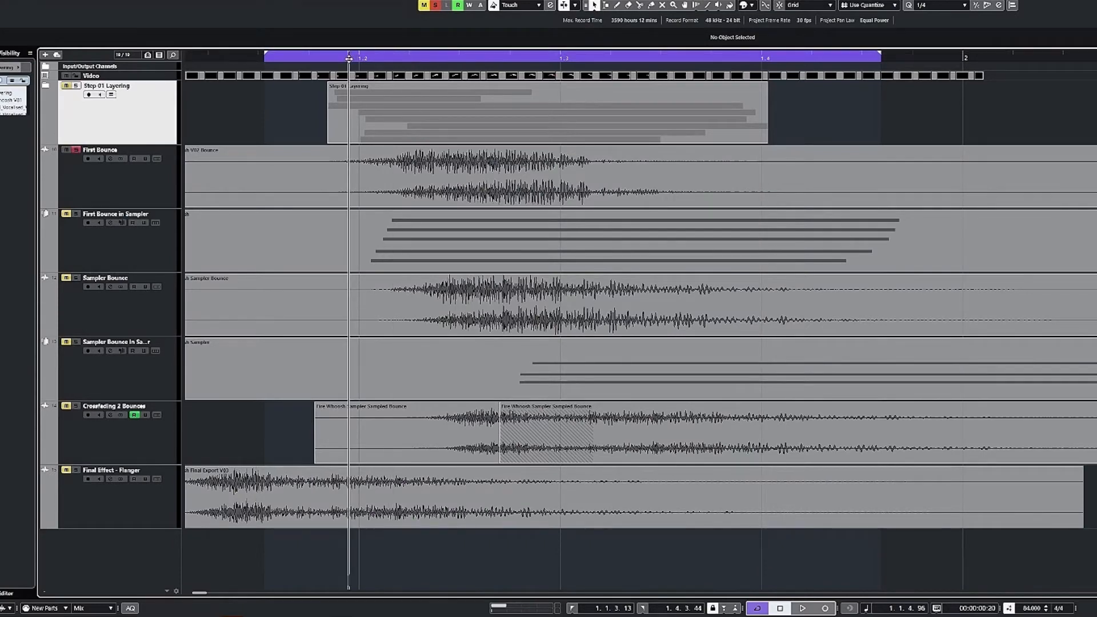
key("space")
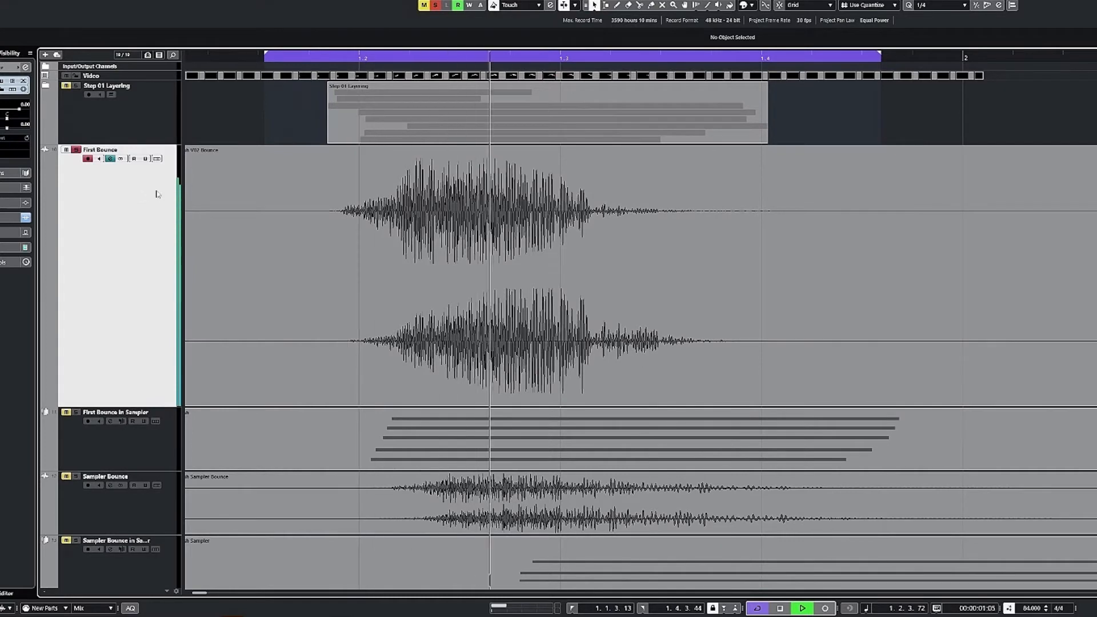
key("space")
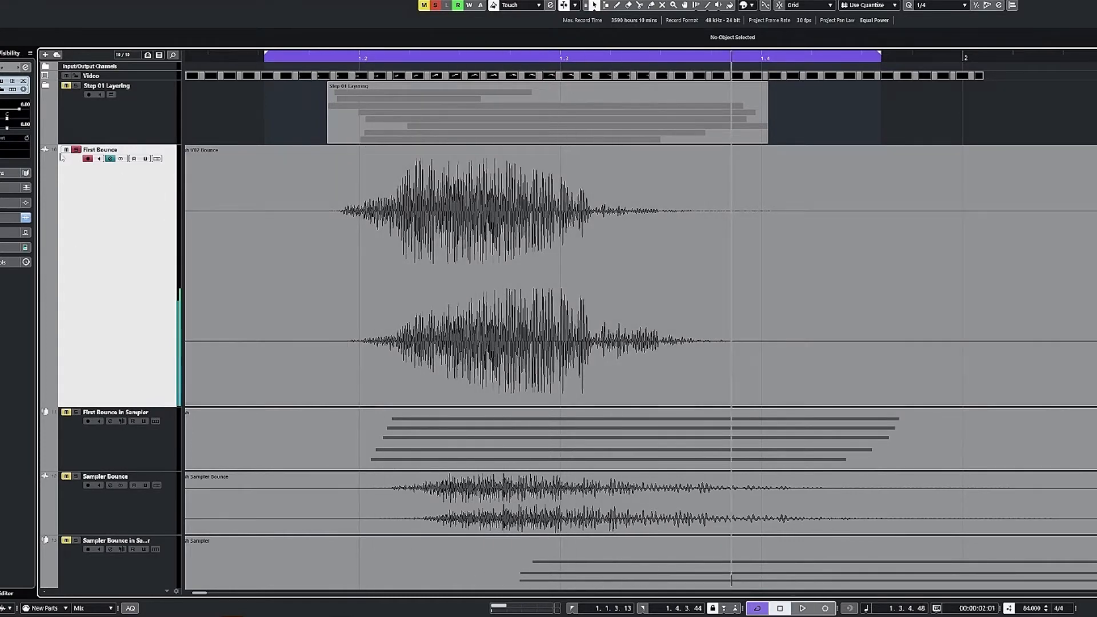
Unsolo First Bounce, open the First Bounce in Sampler track's sample in Sampler Control, and compare it with the First Bounce event
left_click(75, 150)
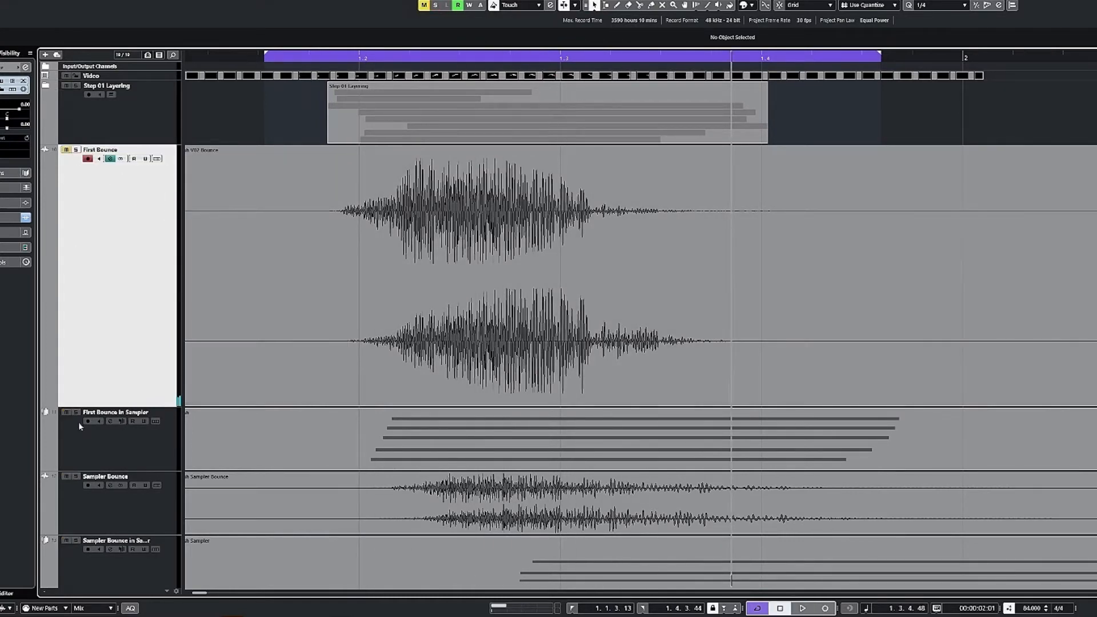
scroll(143, 315, "down", 5)
left_click(97, 276)
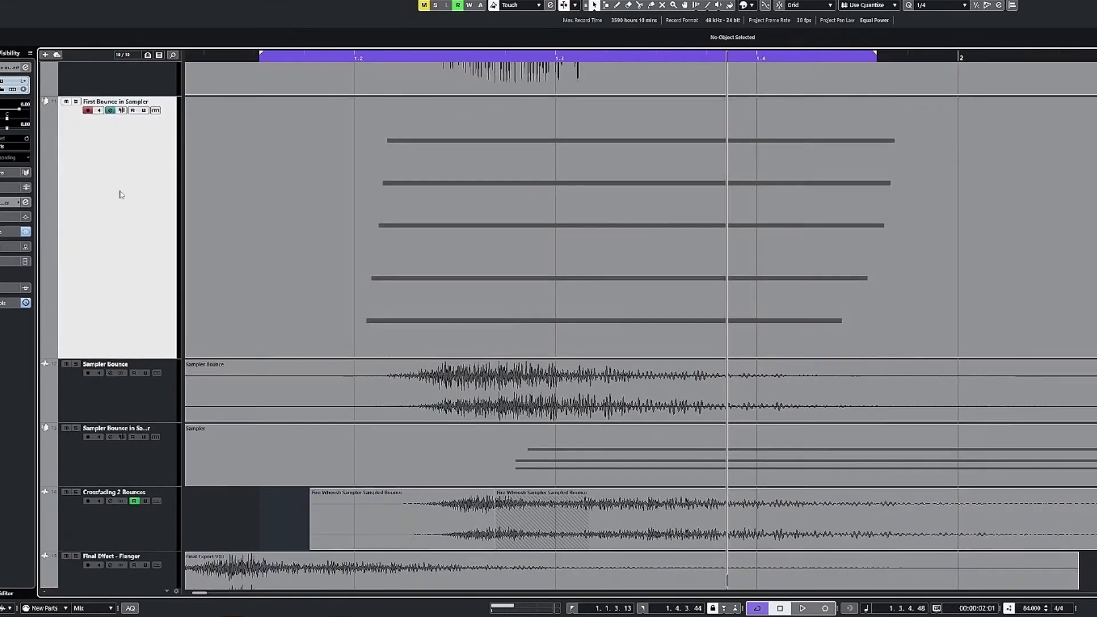
left_click(247, 203)
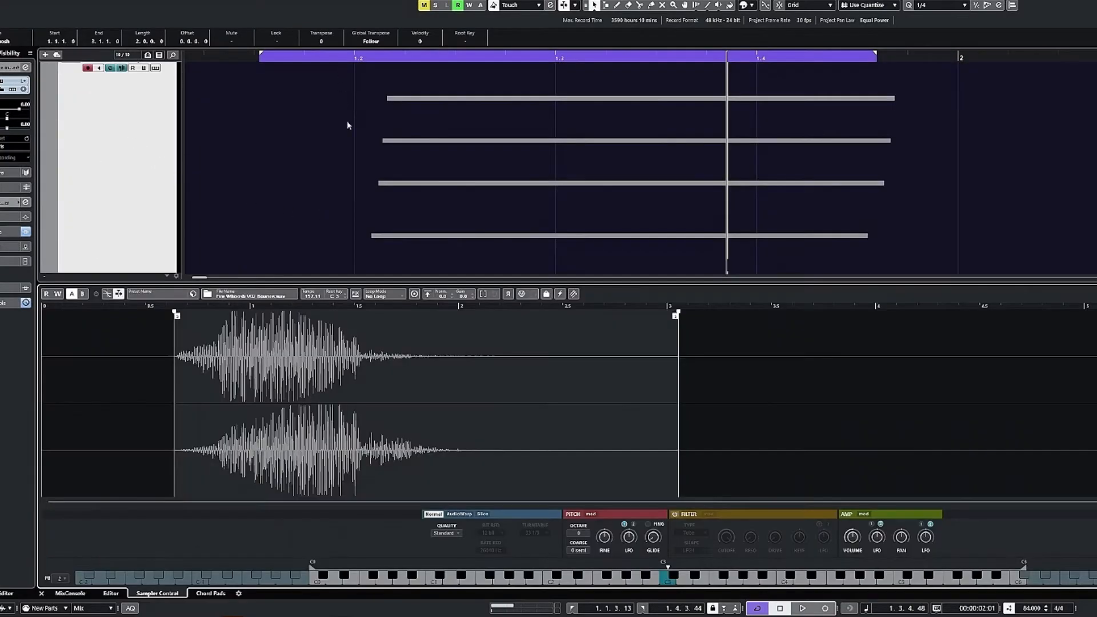
scroll(347, 119, "up", 3)
left_click(419, 117)
scroll(427, 124, "up", 1)
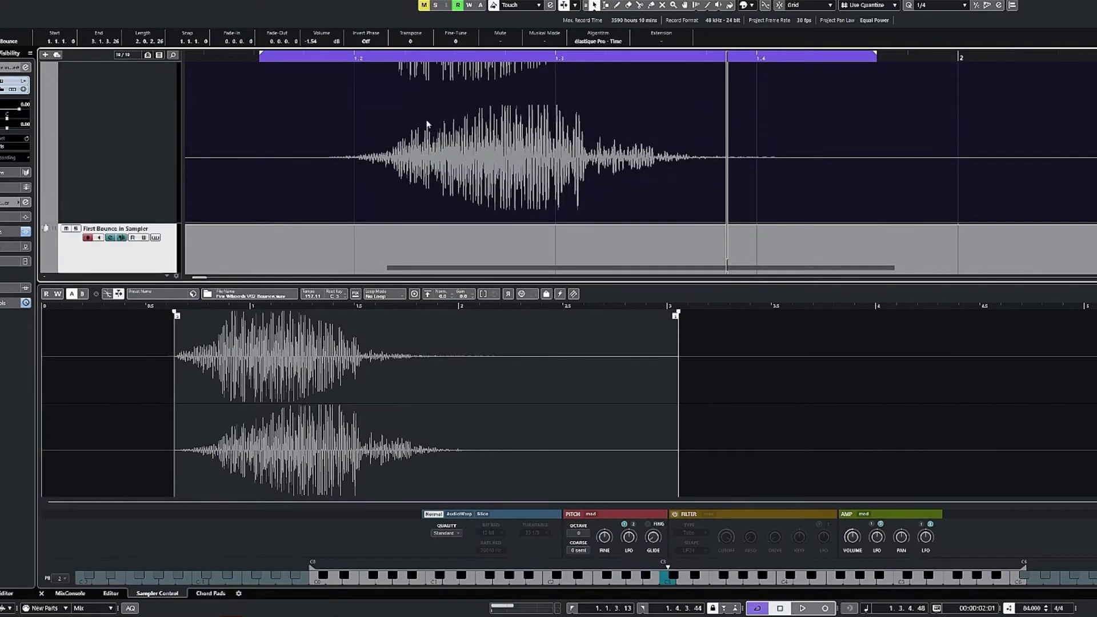
Audition the loaded sample at low keyboard pitches, and play the soloed First Bounce in Sampler part
scroll(412, 147, "down", 4)
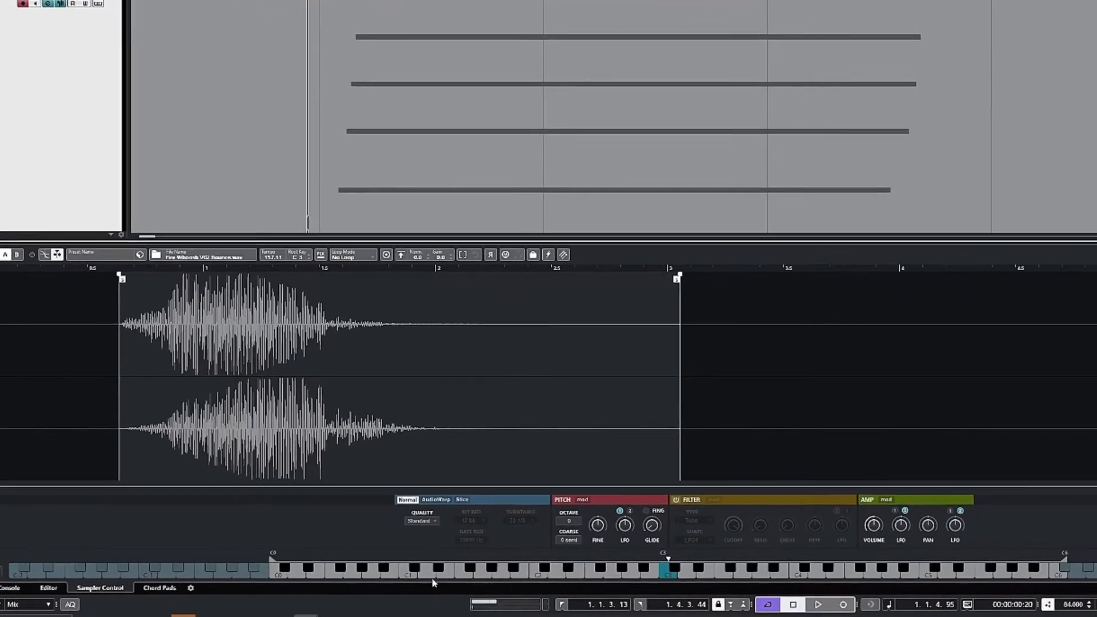
left_click(449, 582)
left_click(407, 582)
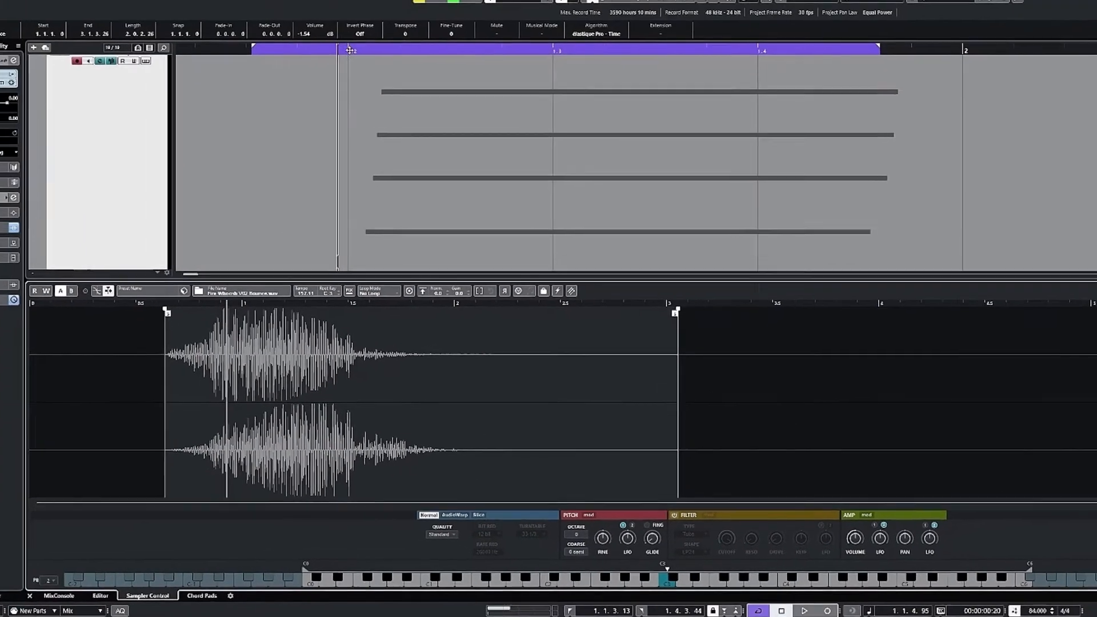
left_click(359, 59)
key("space")
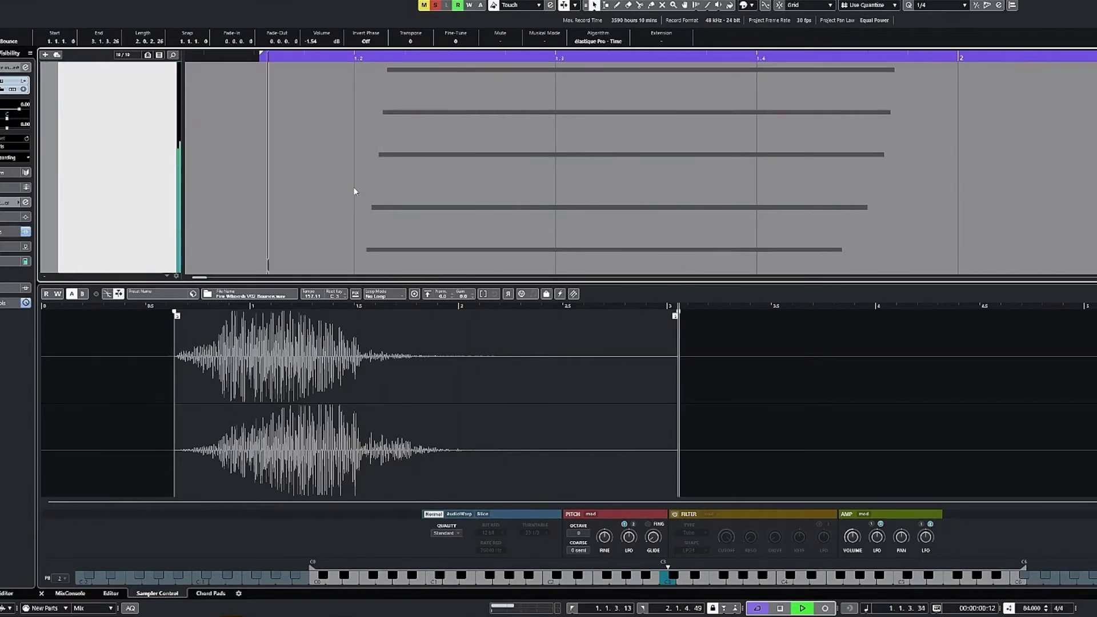
key("space")
Close Sampler Control and compare the First Bounce waveform with the sampler notes beneath it
left_click_drag(357, 176, 381, 200)
scroll(382, 200, "up", 3)
key("ctrl+alt+b")
scroll(382, 224, "up", 3)
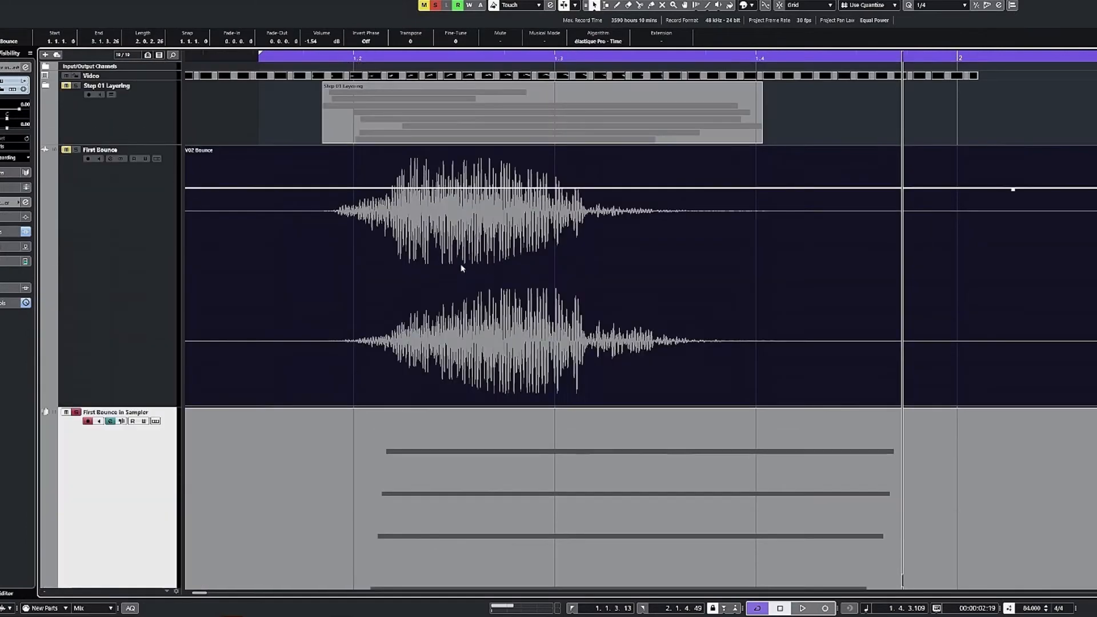
scroll(470, 377, "down", 4)
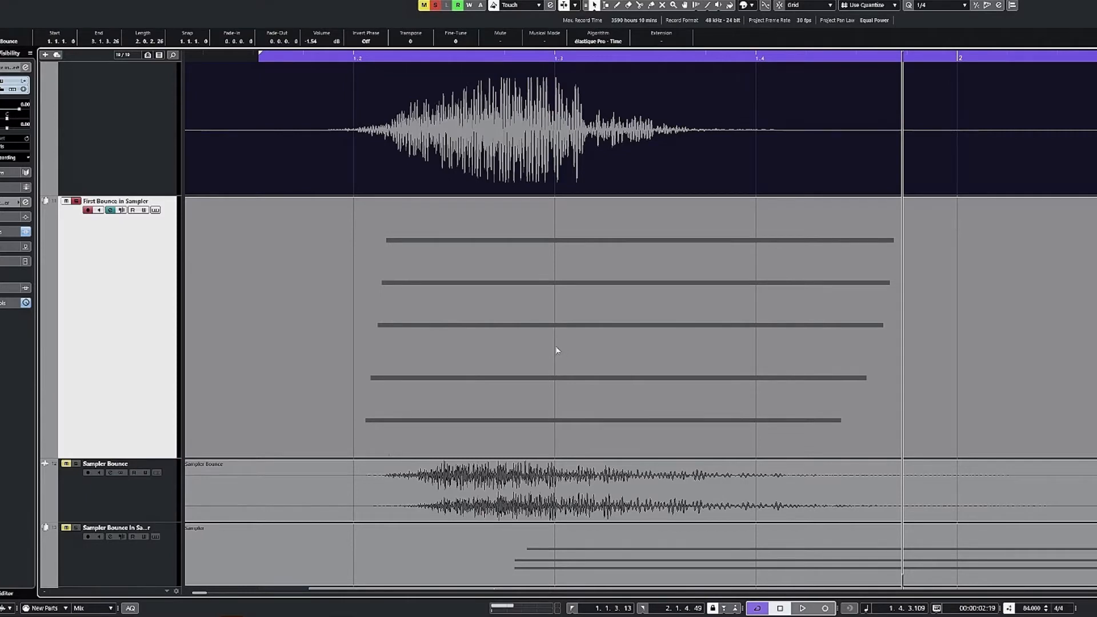
Open the First Bounce in Sampler MIDI part in the Key Editor and audition its highest note
left_click(490, 326)
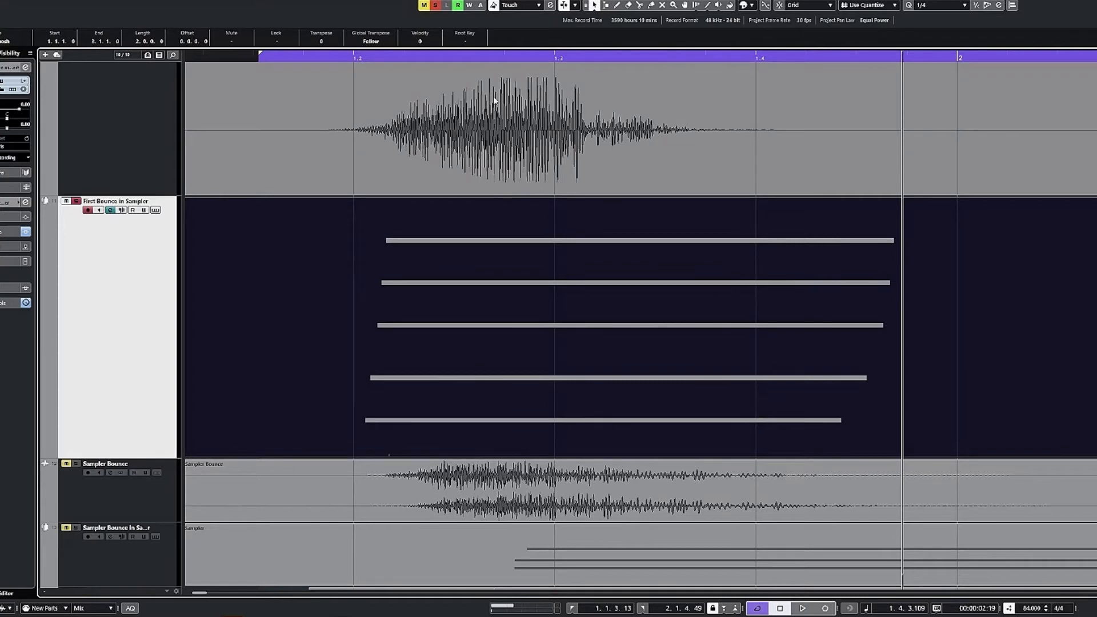
double_click(403, 441)
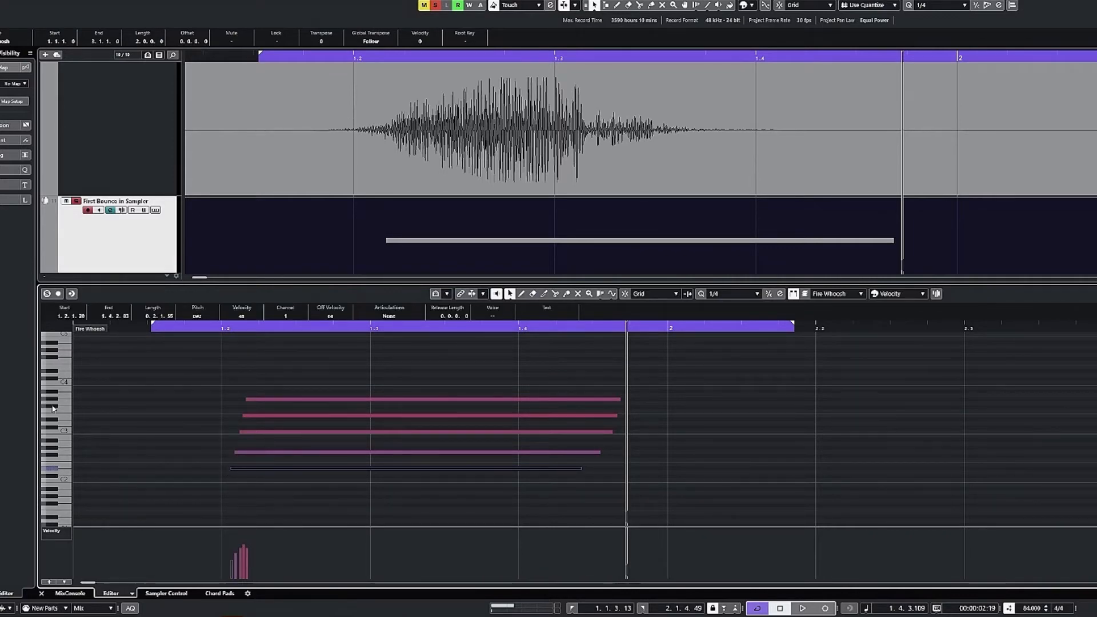
left_click(285, 400)
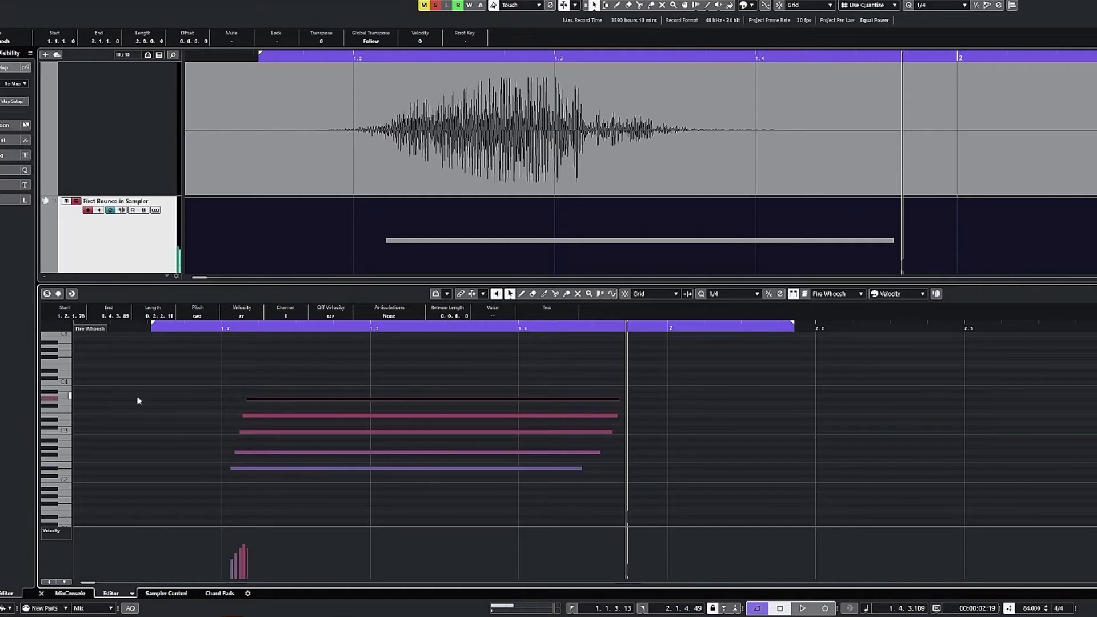
left_click(51, 401)
scroll(469, 159, "down", 5)
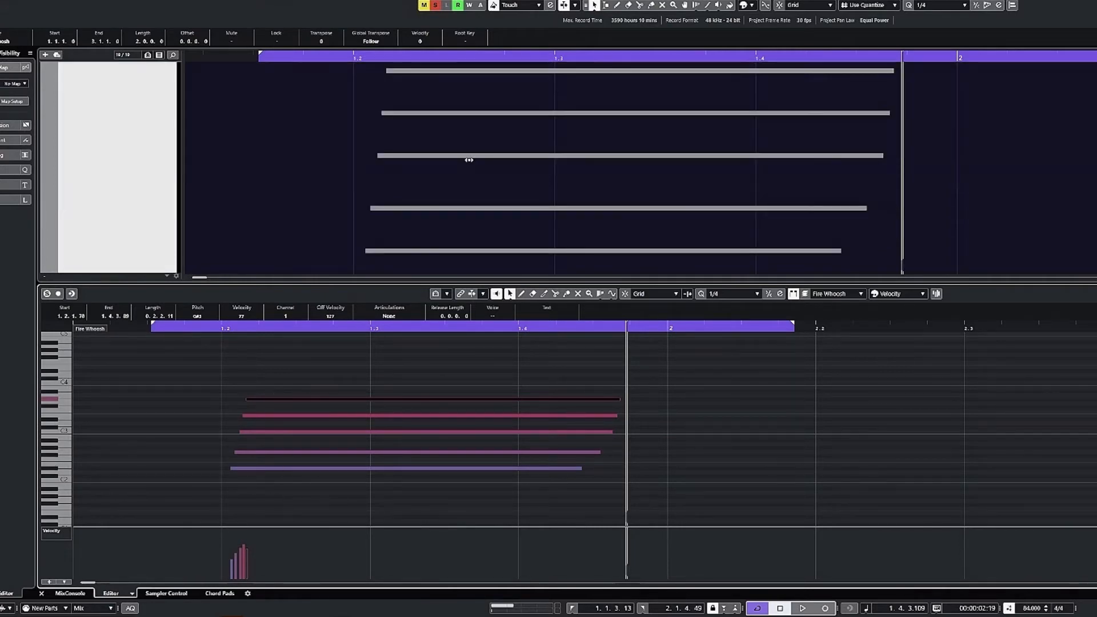
Close the Key Editor and inspect the Dirt and FabFilter Pro-R inserts in slots 1 and 6 of First Bounce in Sampler
key("ctrl+alt+e")
scroll(469, 163, "up", 3)
left_click(110, 172)
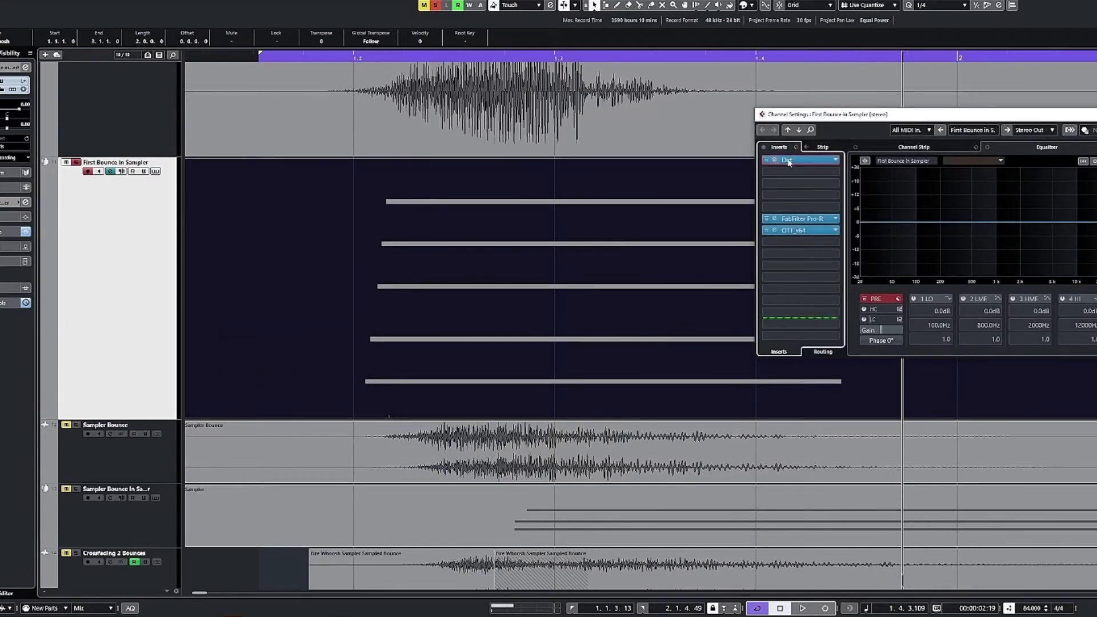
left_click(779, 162)
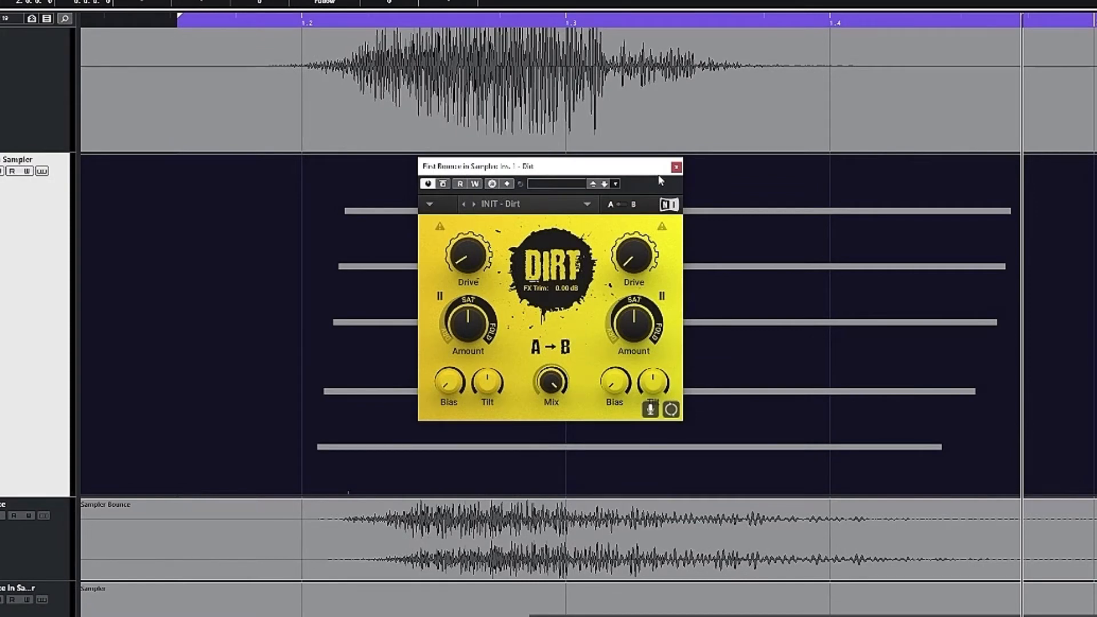
left_click(676, 168)
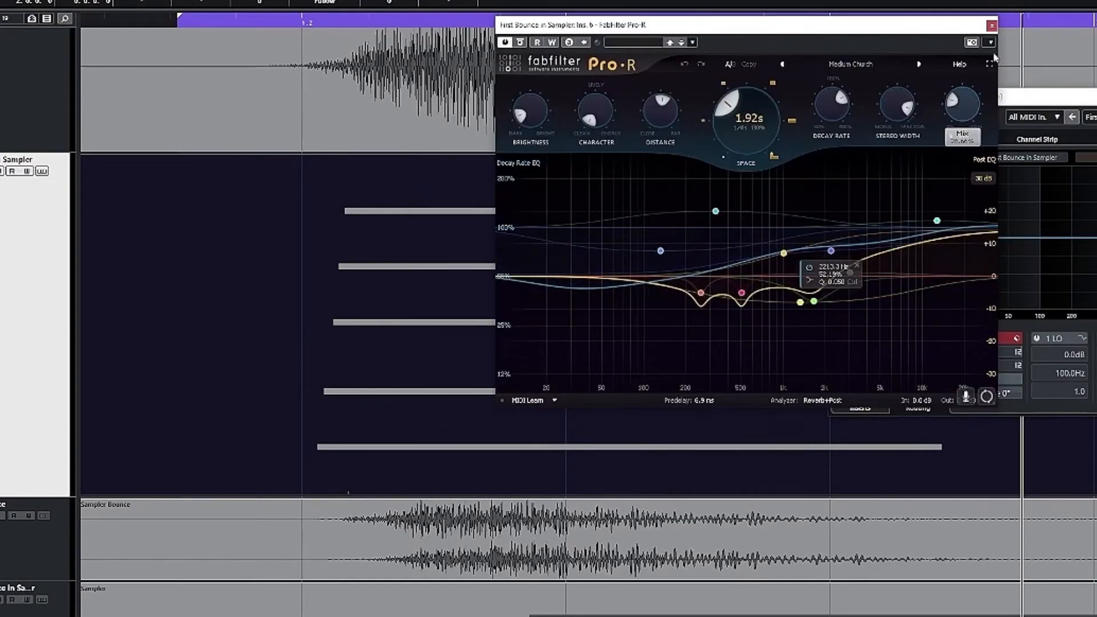
left_click(992, 25)
Play the First Bounce in Sampler part from beat 1.2 with FabFilter Pro-R bypassed and active to compare its reverb
left_click(715, 232)
left_click_drag(715, 231, 328, 227)
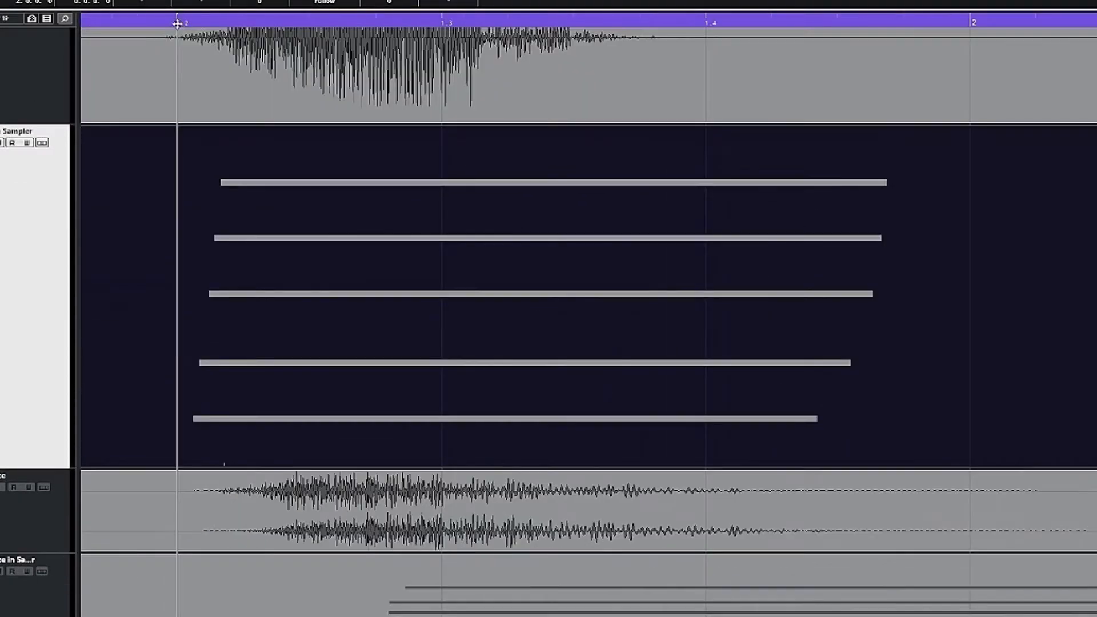
key("space")
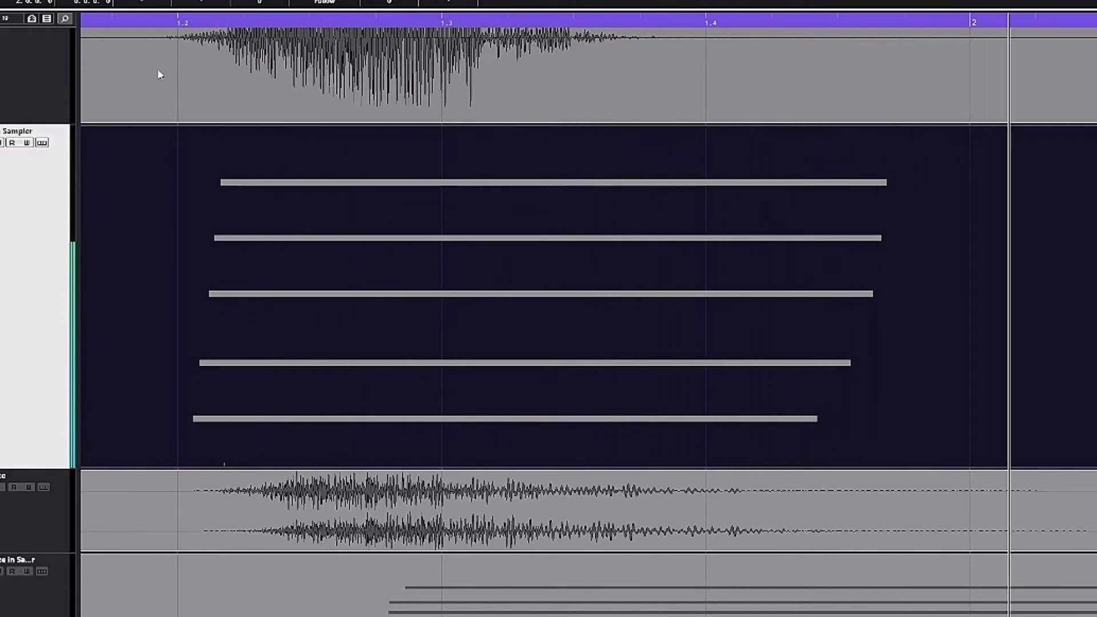
left_click(1, 142)
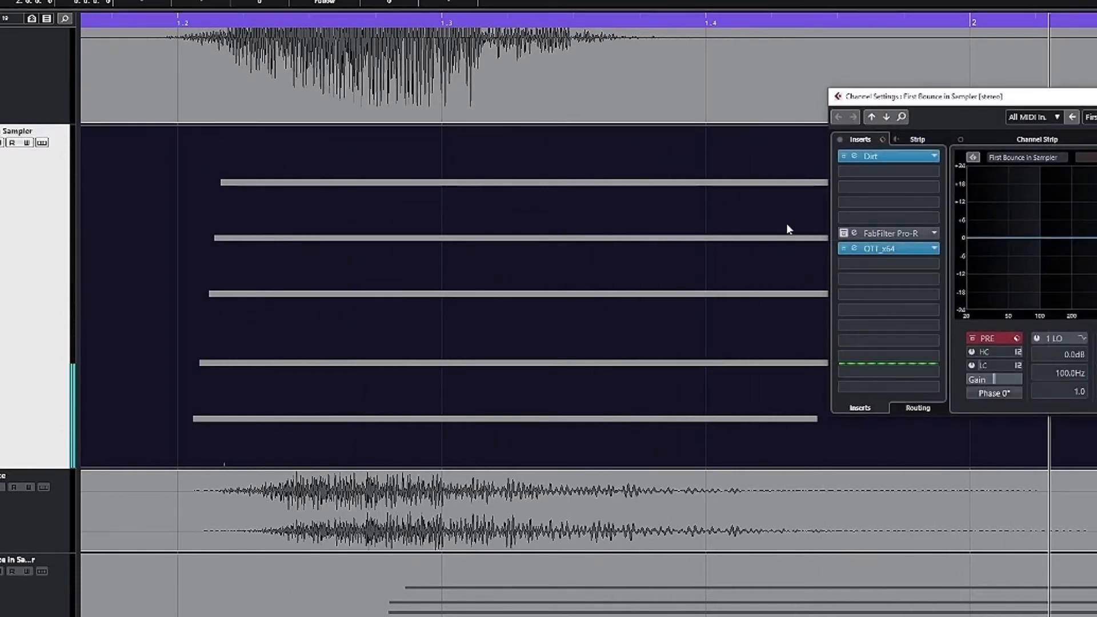
left_click(844, 234)
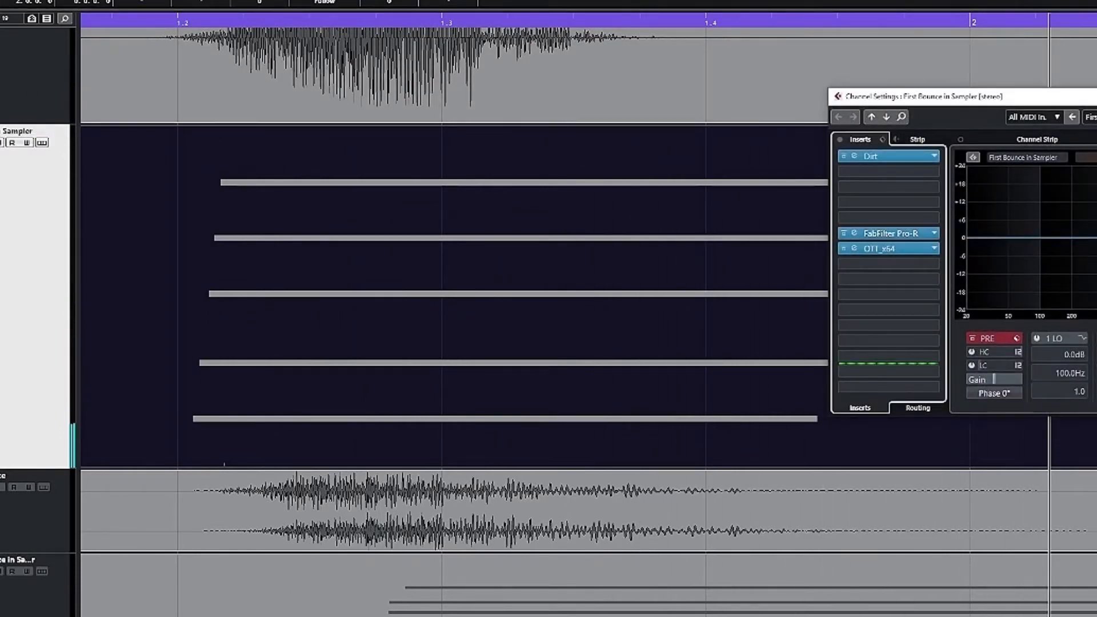
left_click(173, 22)
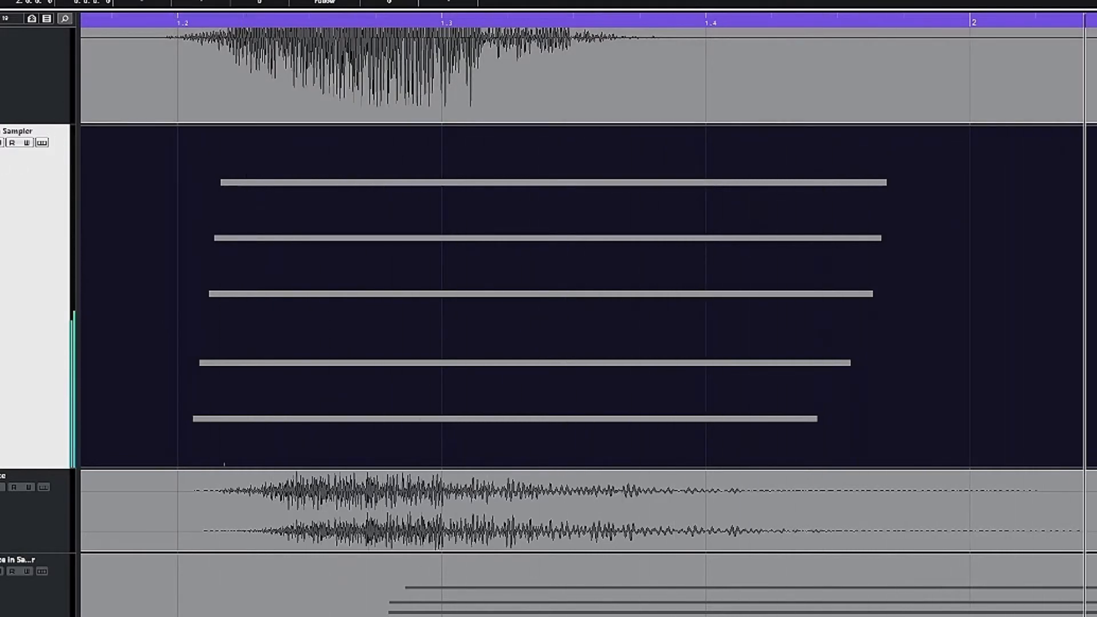
Inspect the OTT multiband compressor in insert slot 7 of First Bounce in Sampler, and close it
left_click(2, 143)
left_click(864, 250)
left_click_drag(844, 210, 615, 177)
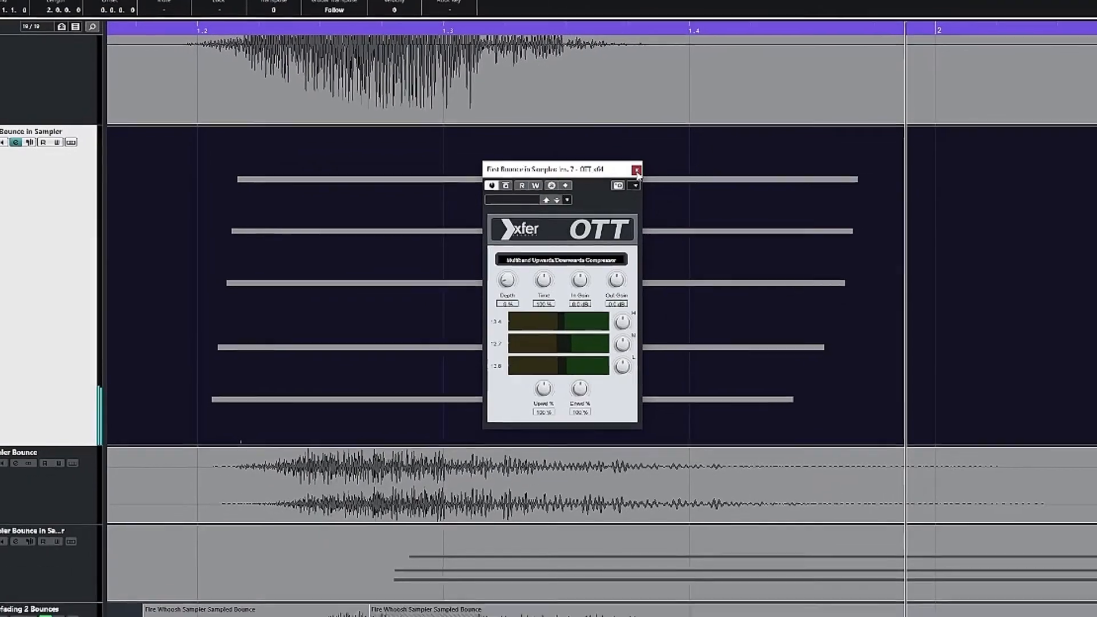
left_click(649, 172)
Switch the solo from First Bounce in Sampler to Sampler Bounce, and play the bounced whoosh
left_click(76, 141)
left_click(76, 403)
scroll(392, 307, "down", 3)
scroll(395, 285, "left", 3)
double_click(429, 58)
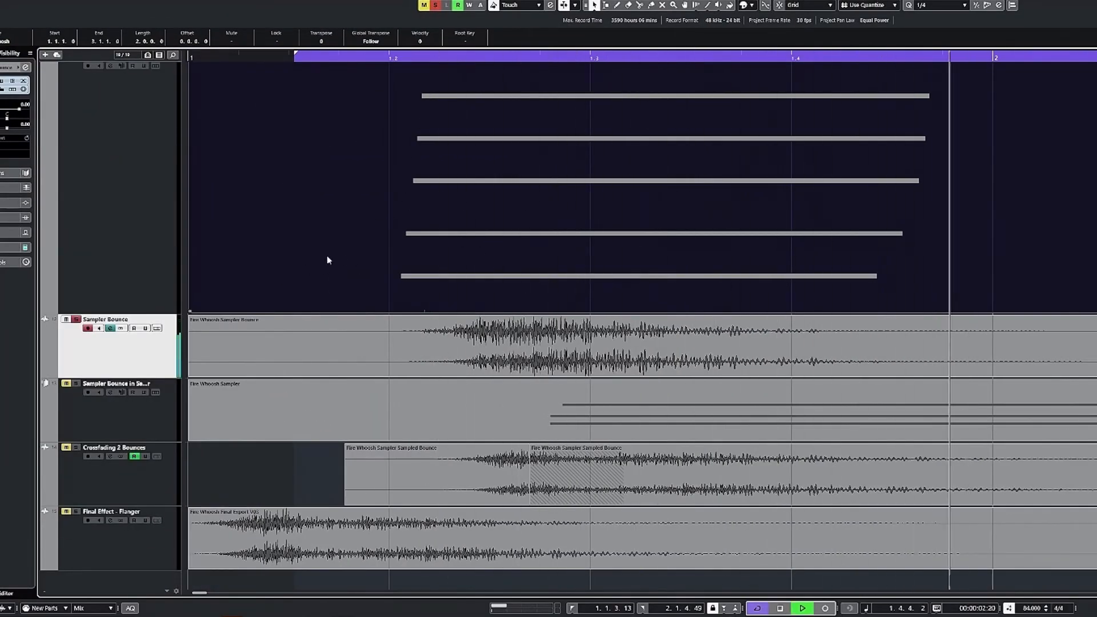
key("space")
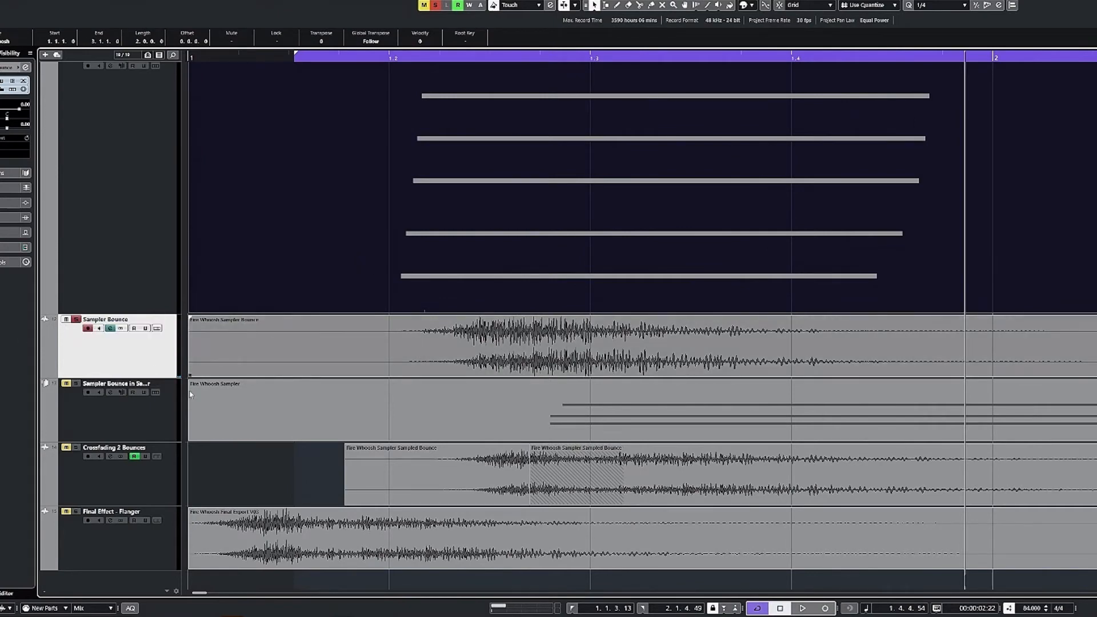
Switch the solo to Sampler Bounce in Sampler and play its first note group from bar 1 with the cycle off
left_click(76, 320)
left_click(75, 384)
scroll(360, 371, "down", 12)
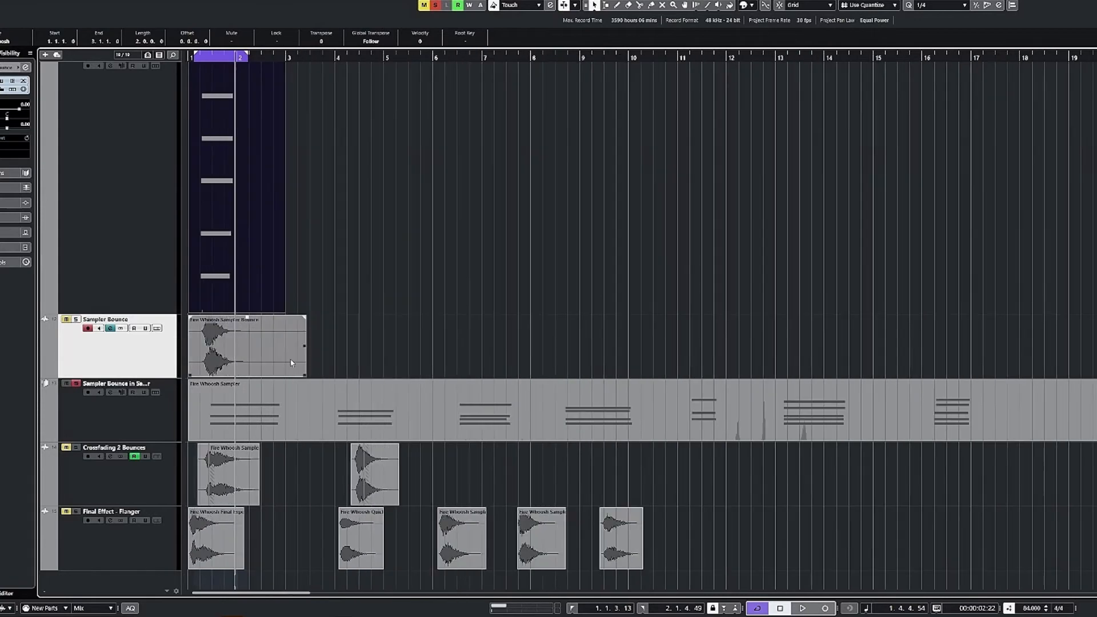
scroll(272, 357, "down", 3)
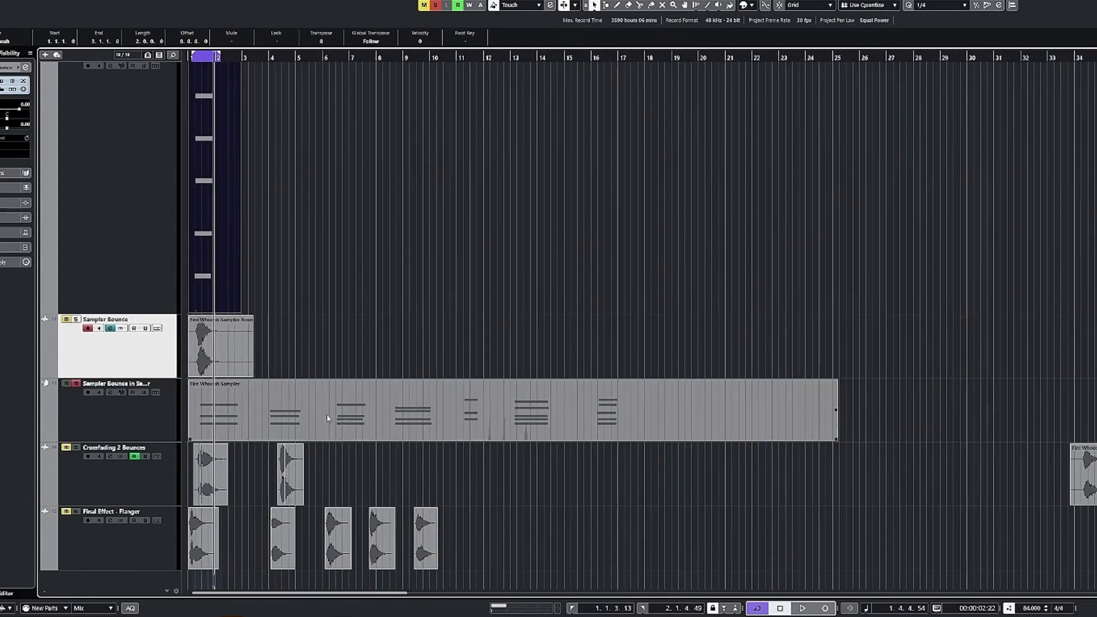
left_click(191, 59)
scroll(226, 228, "up", 4)
key("space")
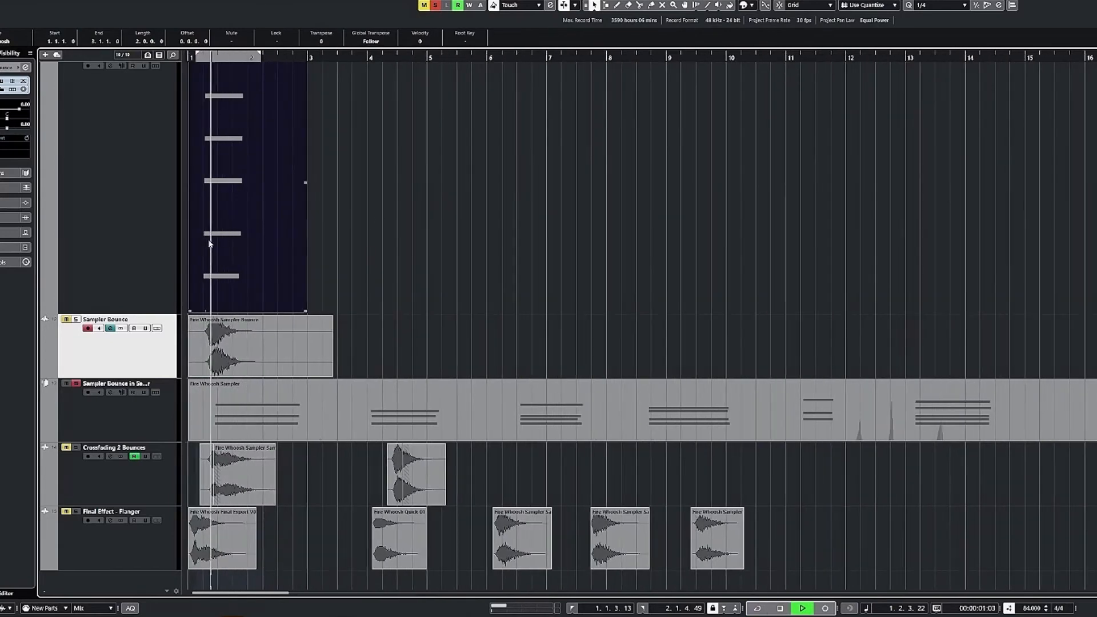
Audition further note groups on Sampler Bounce in Sampler, jumping playback to just before bar 4, between bars 6 and 7, and just before bar 13
left_click(365, 57)
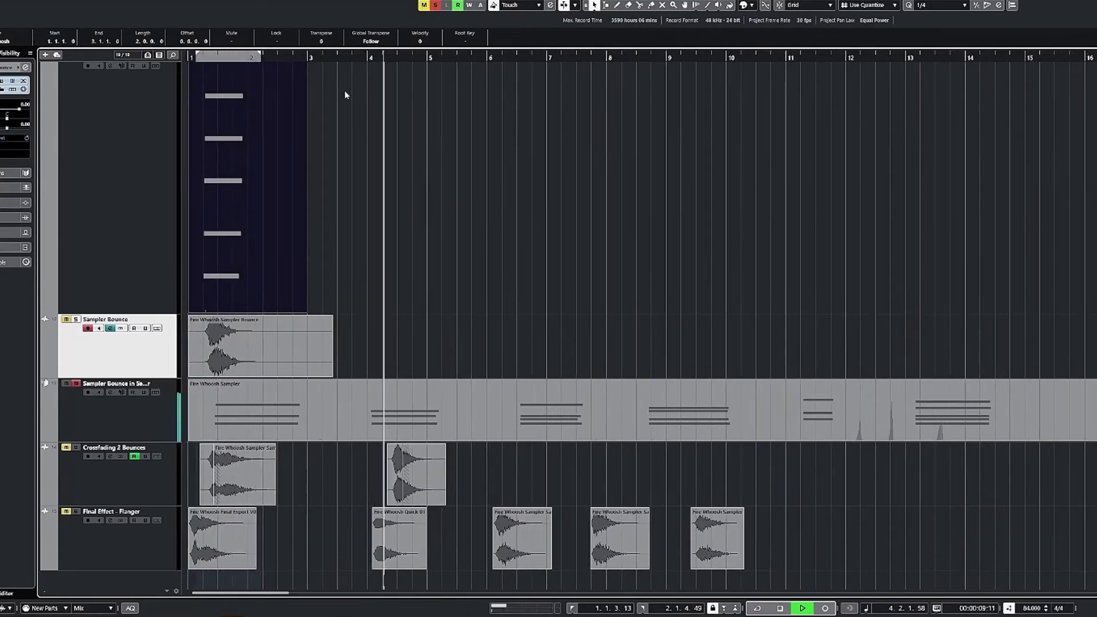
left_click(510, 57)
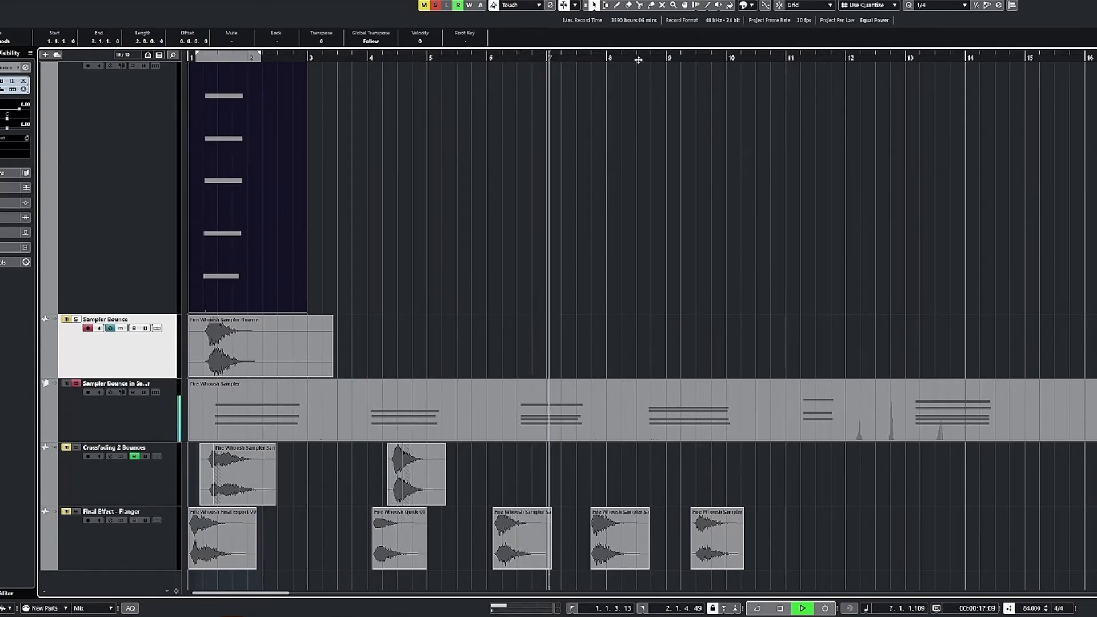
left_click(898, 60)
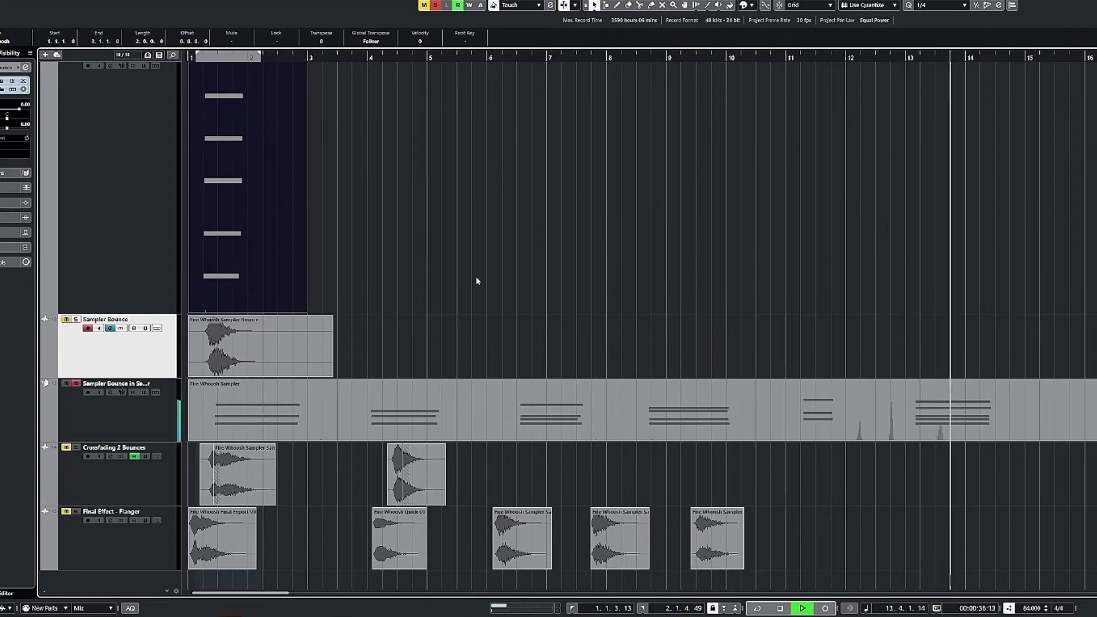
Stop playback and open the Fire Whoosh Sampler part on Sampler Bounce in Sampler in the Key Editor
double_click(424, 384)
key("space")
left_click_drag(363, 373, 482, 407)
scroll(297, 397, "down", 3)
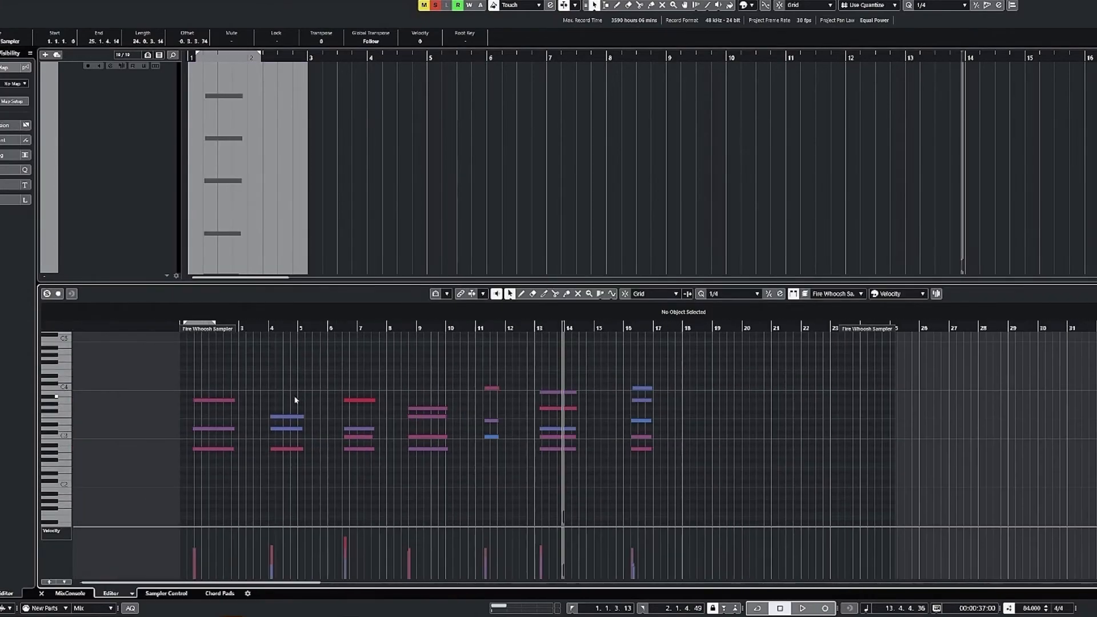
left_click_drag(297, 397, 305, 398)
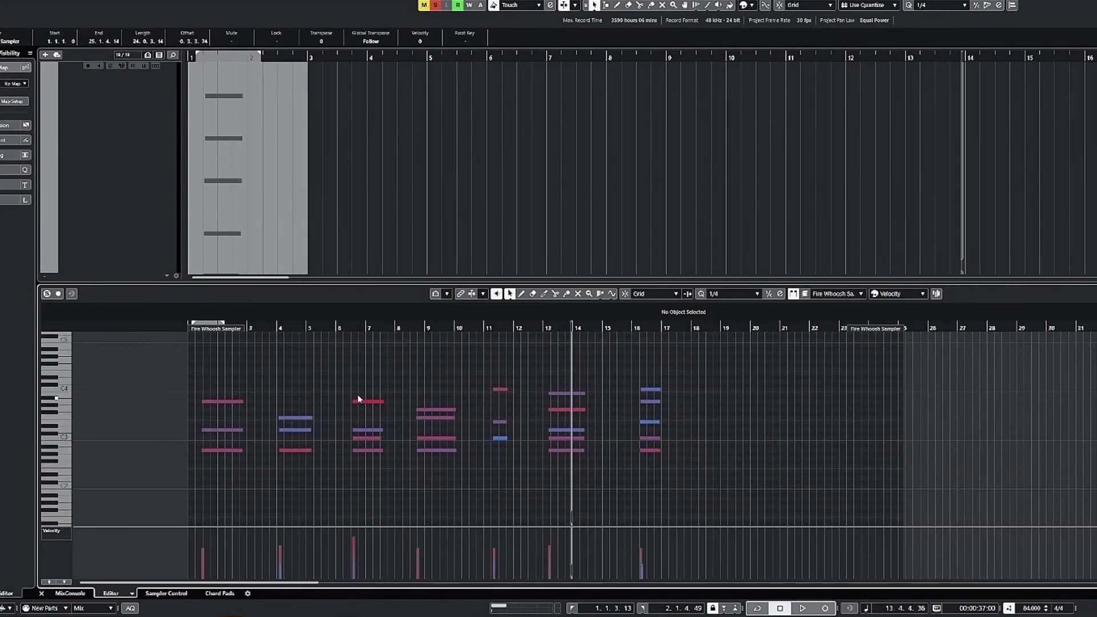
Audition the three notes of the first chord one by one, and close the note editor
left_click(215, 402)
left_click(221, 429)
left_click(219, 451)
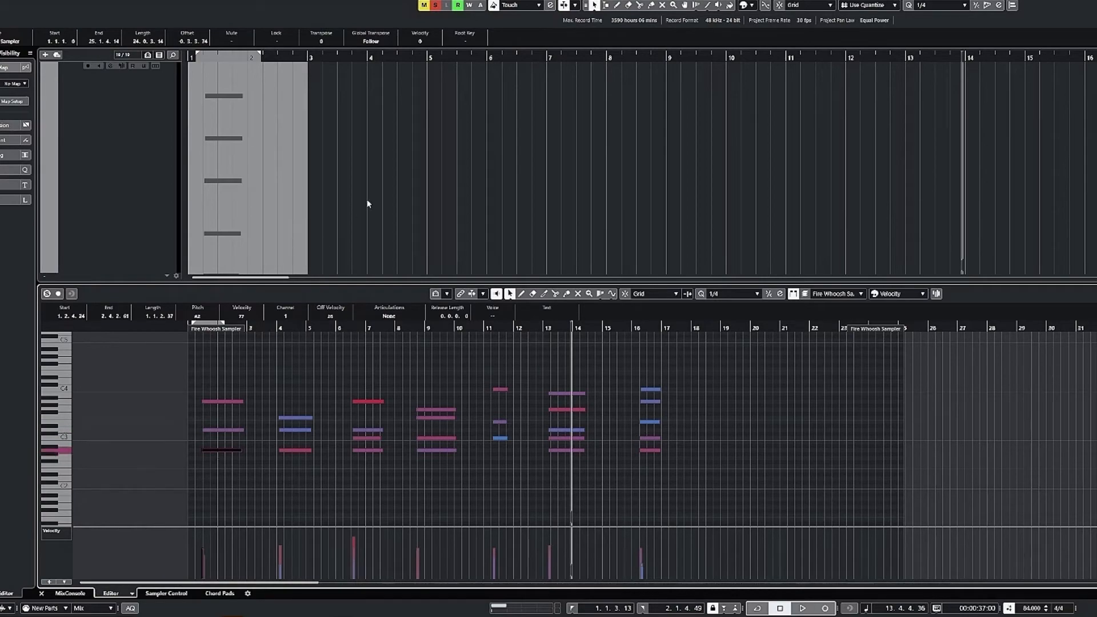
key("ctrl+alt+b")
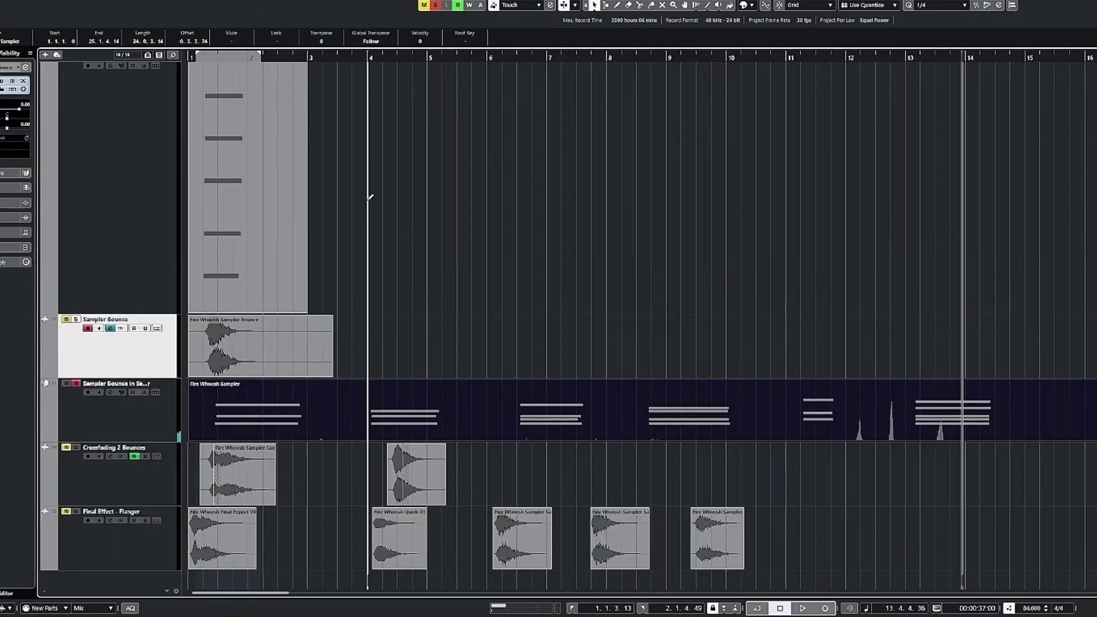
Switch the solo to Crossfading 2 Bounces, and inspect the insert chain in its channel settings
left_click(245, 389)
scroll(245, 389, "down", 1)
scroll(245, 390, "up", 4)
scroll(250, 422, "down", 6)
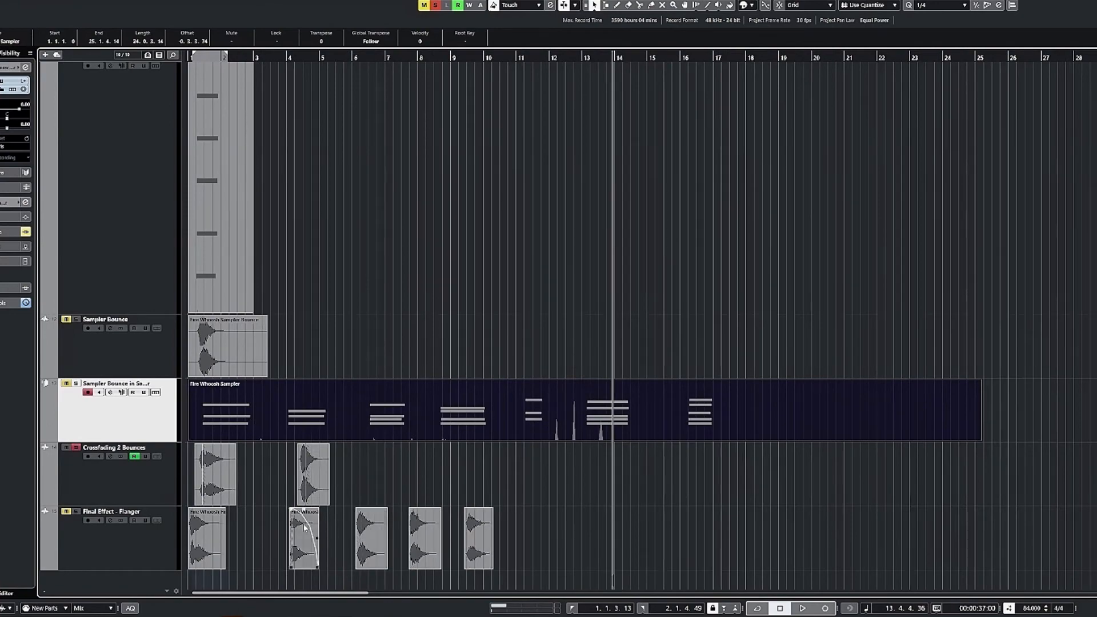
scroll(210, 467, "up", 10)
scroll(210, 467, "left", 2)
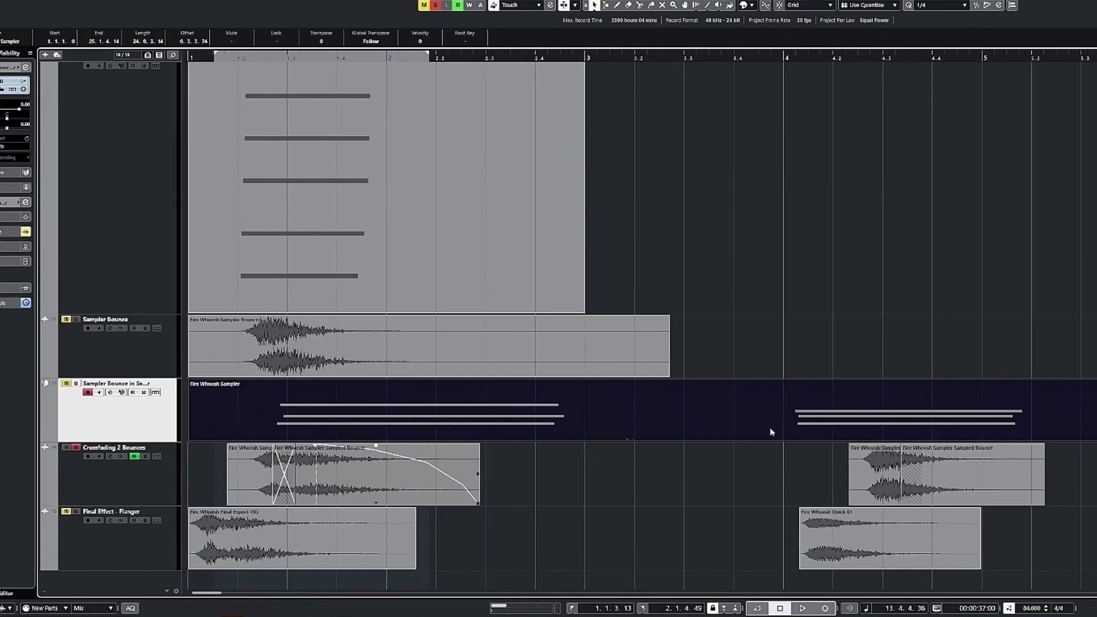
left_click(112, 467)
key("e")
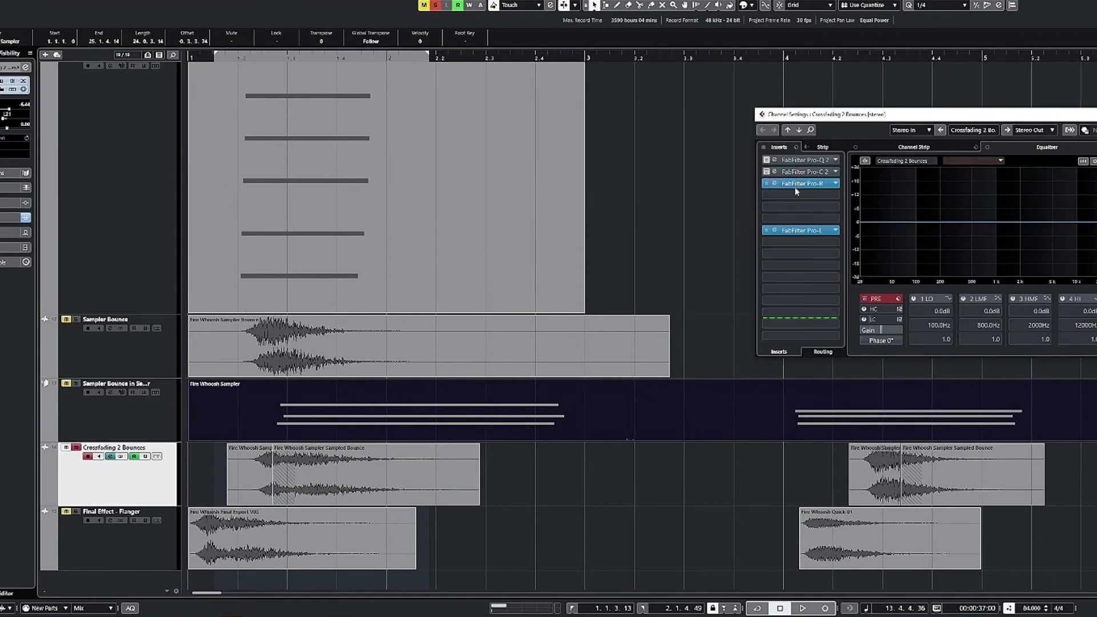
key("e")
Play the first crossfaded pair of bounces on Crossfading 2 Bounces from near bar 1, and repeat it once
scroll(210, 472, "up", 3)
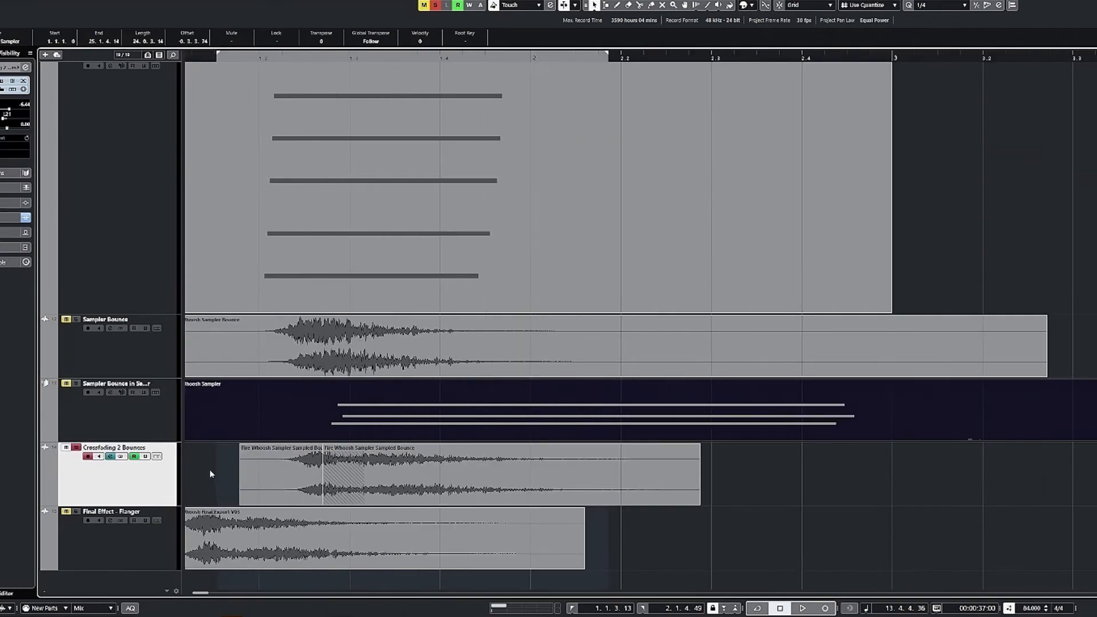
scroll(294, 436, "down", 3)
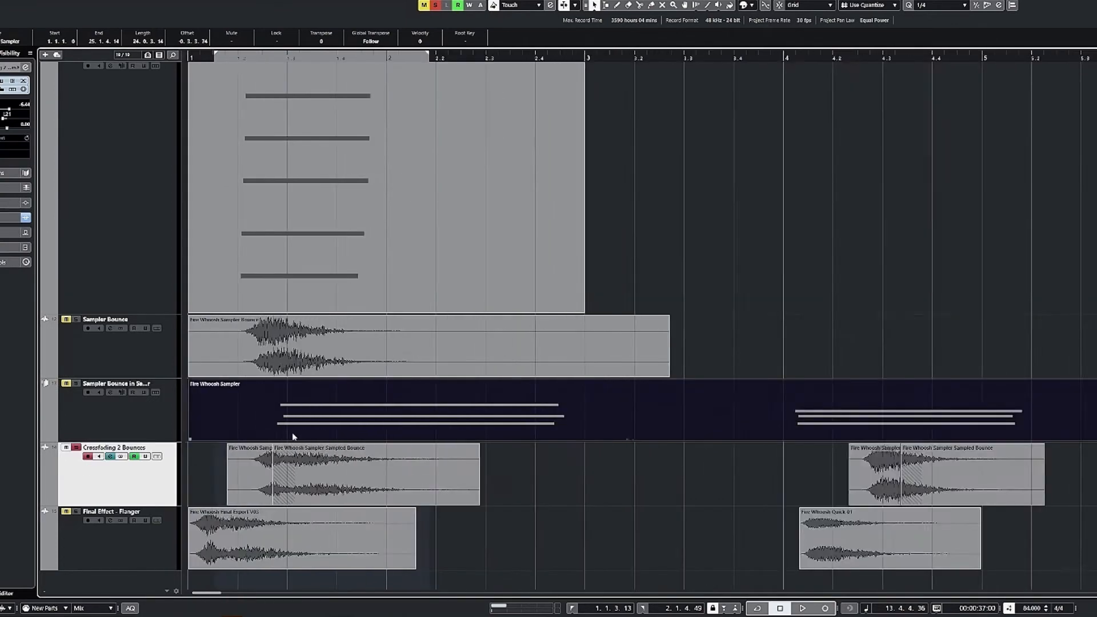
scroll(294, 437, "down", 2)
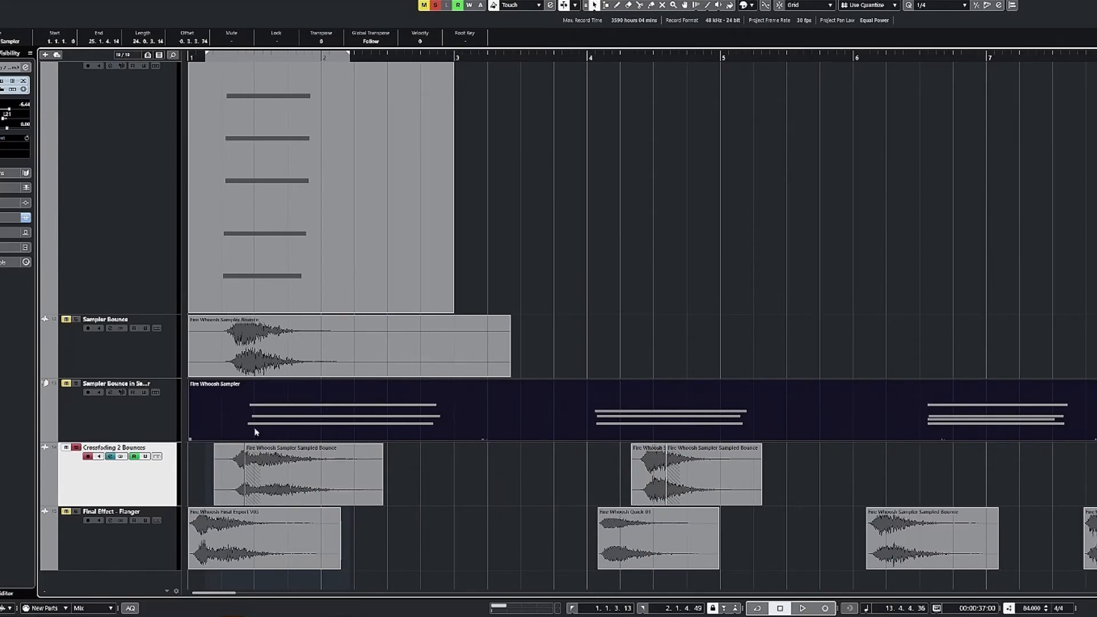
scroll(343, 463, "up", 3)
left_click(236, 58)
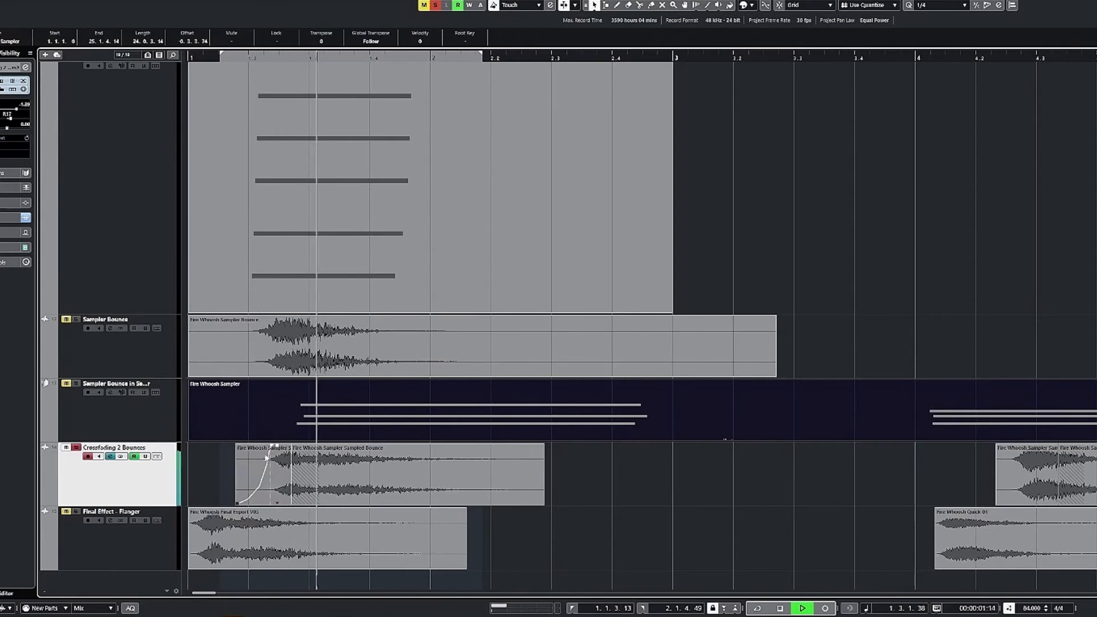
key("space")
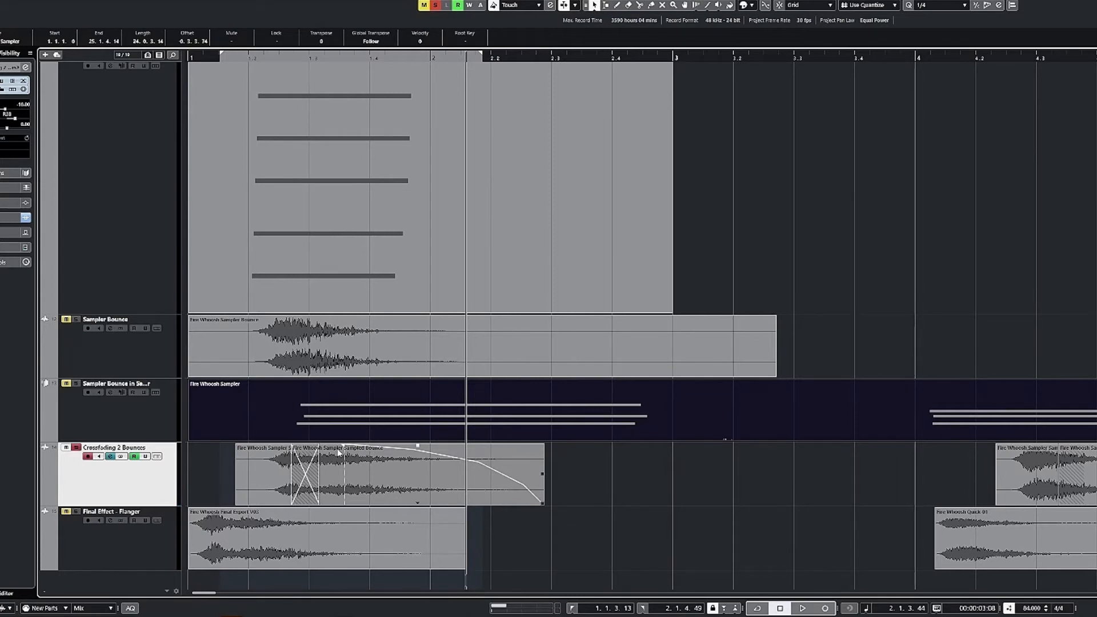
key("space")
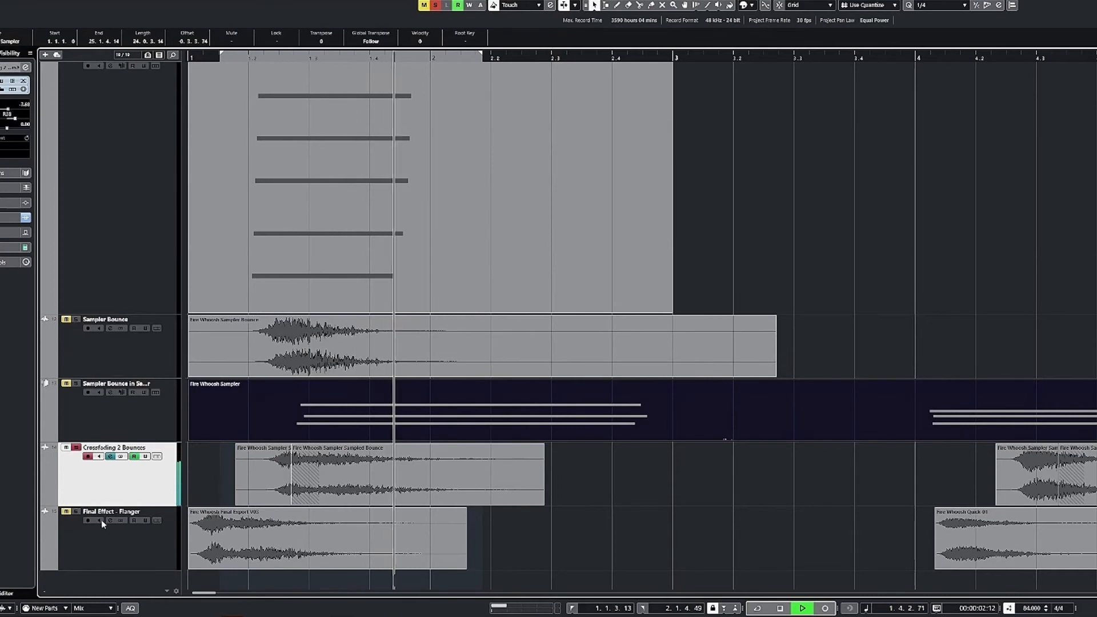
key("space")
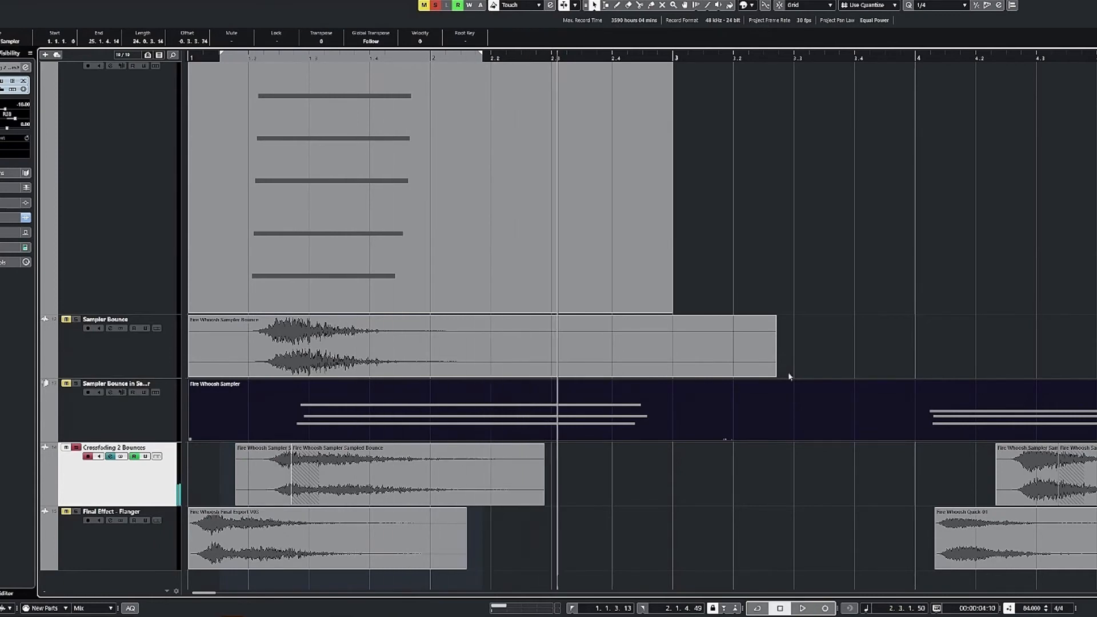
Play the second crossfaded pair on Crossfading 2 Bounces from its start in bar 4
scroll(616, 422, "right", 5)
left_click(571, 57)
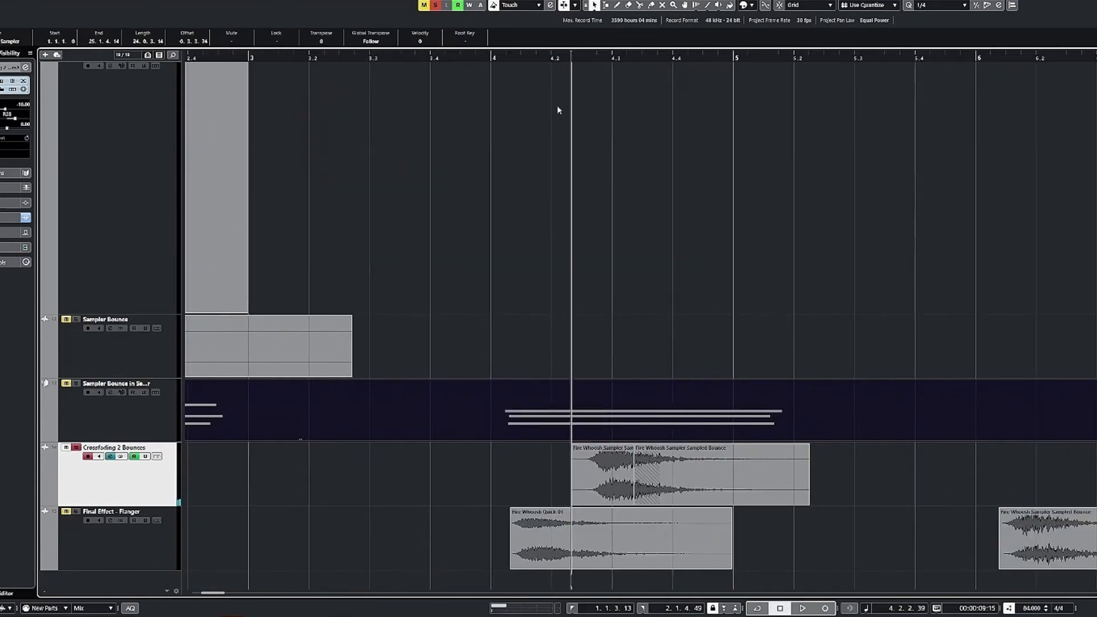
key("space")
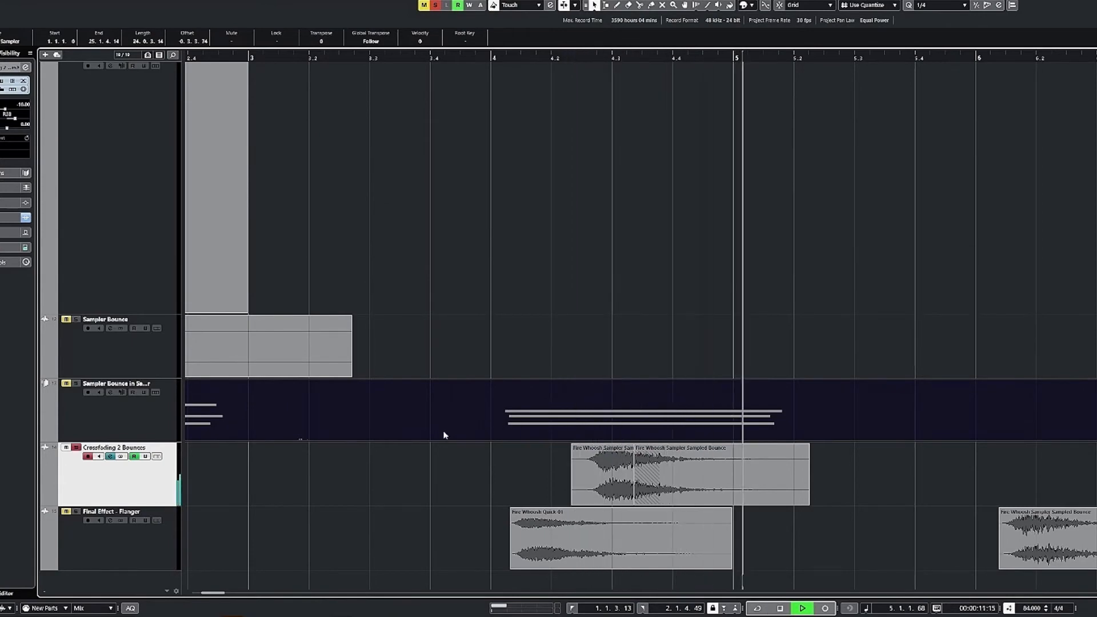
scroll(426, 436, "down", 5)
key("space")
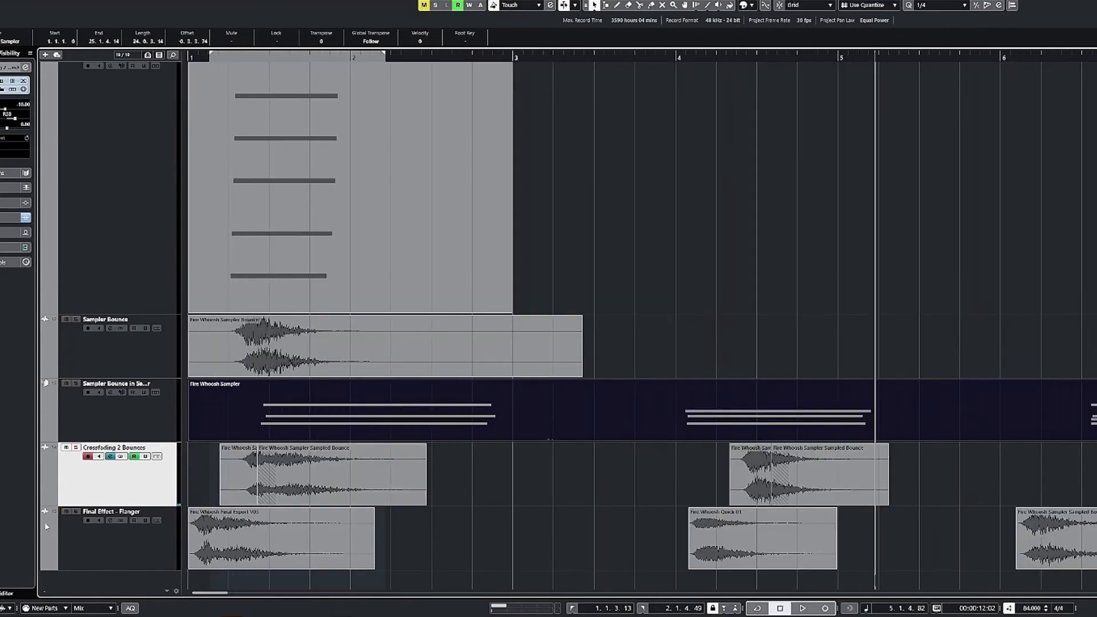
Switch the solo to Final Effect - Flanger, check its channel inserts, and play its first clip from bar 1
left_click(110, 521)
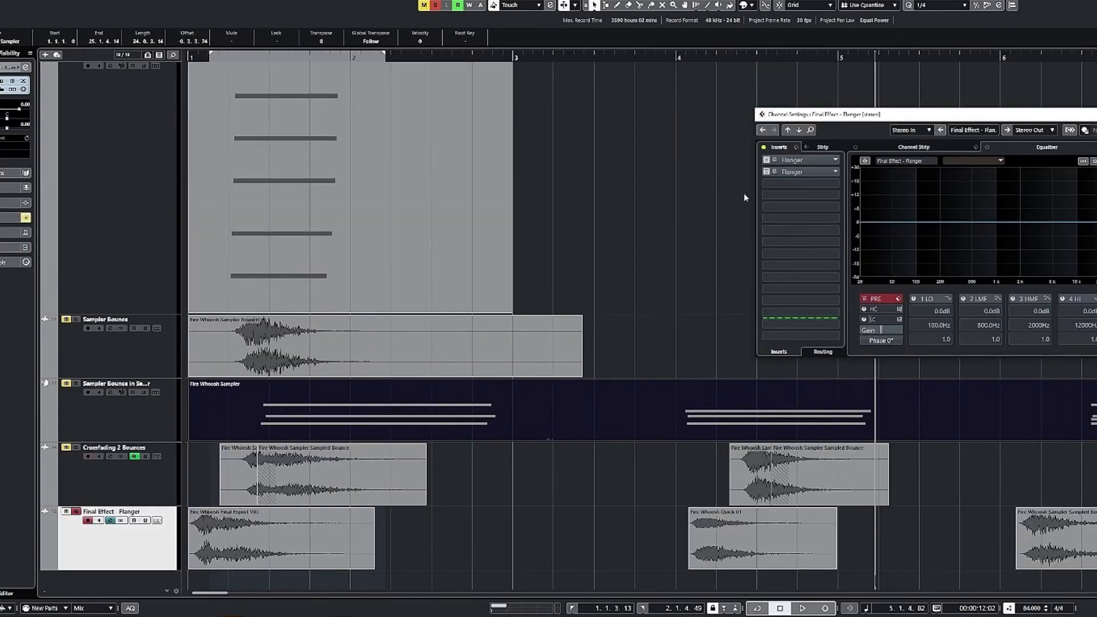
left_click(460, 141)
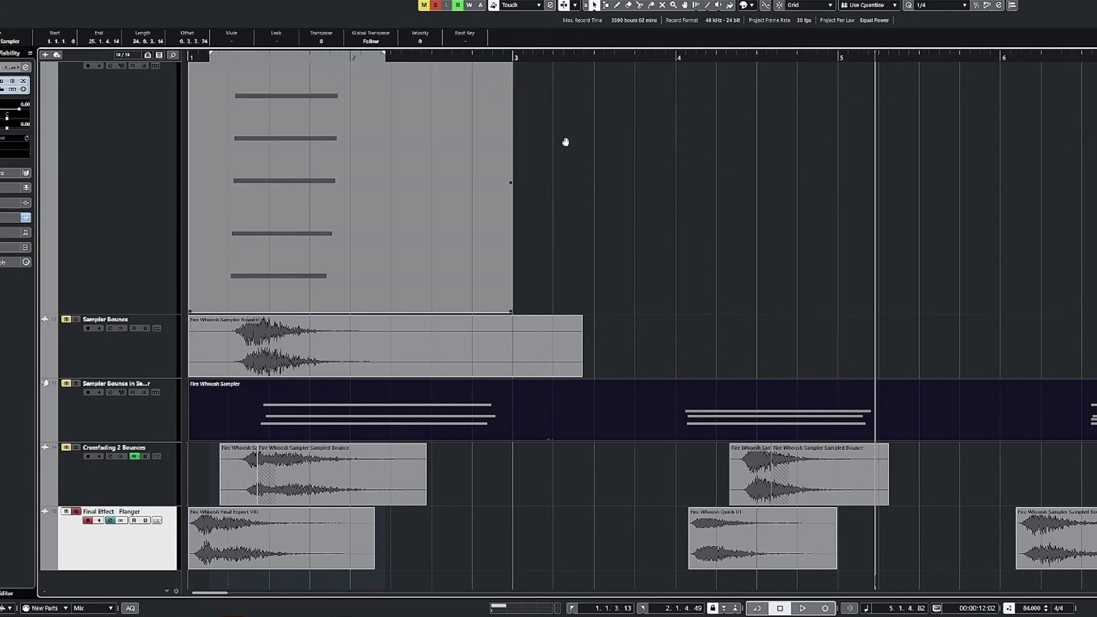
scroll(284, 180, "up", 3)
scroll(285, 180, "left", 2)
left_click(197, 56)
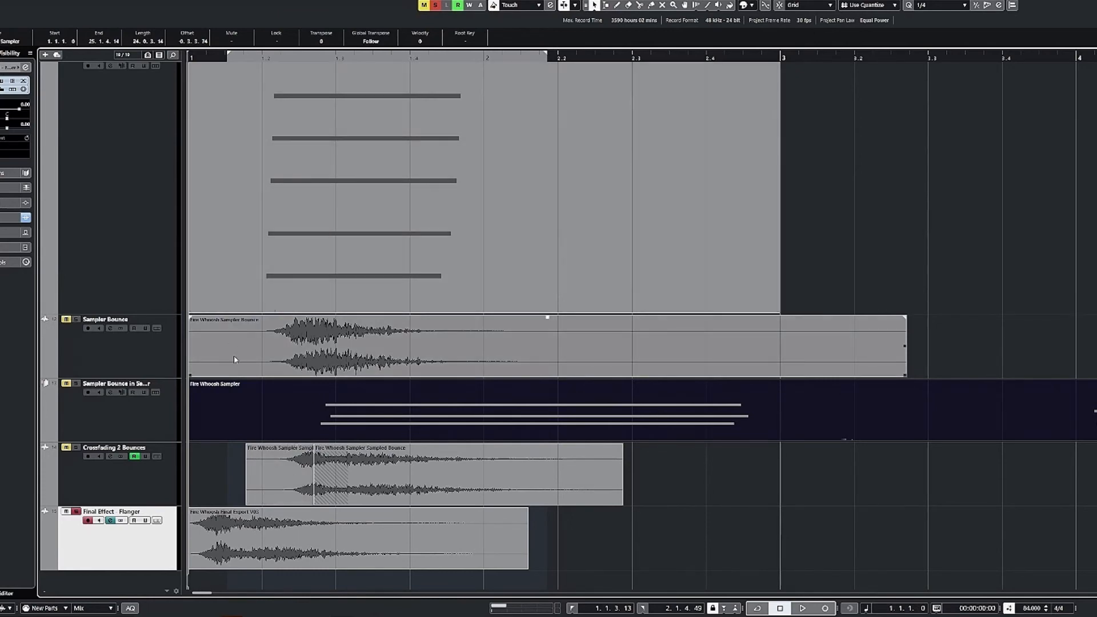
key("space")
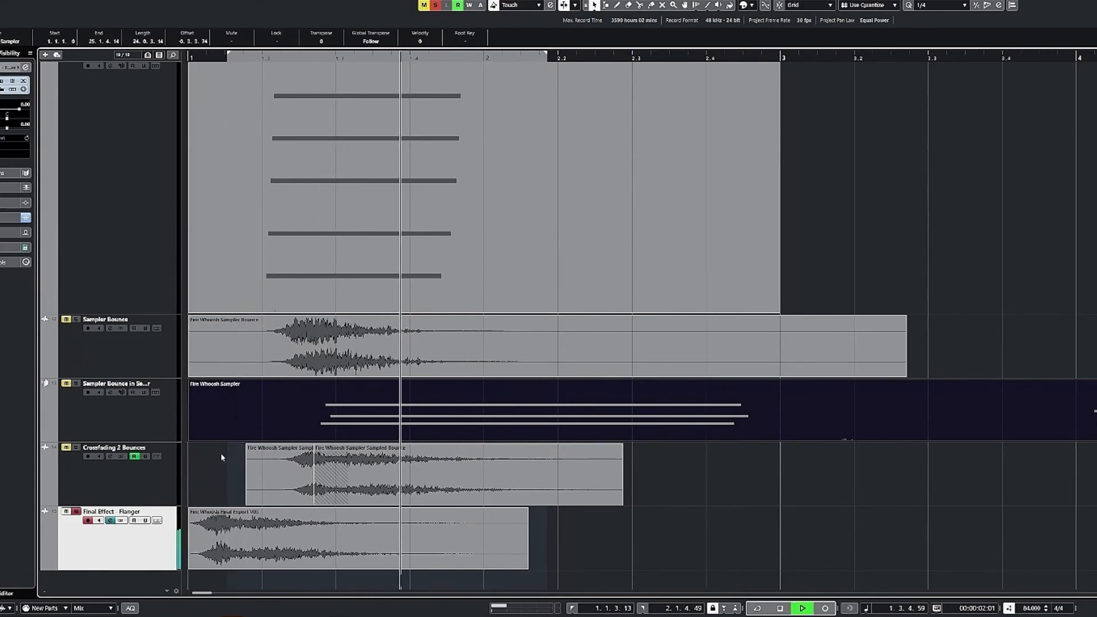
key("space")
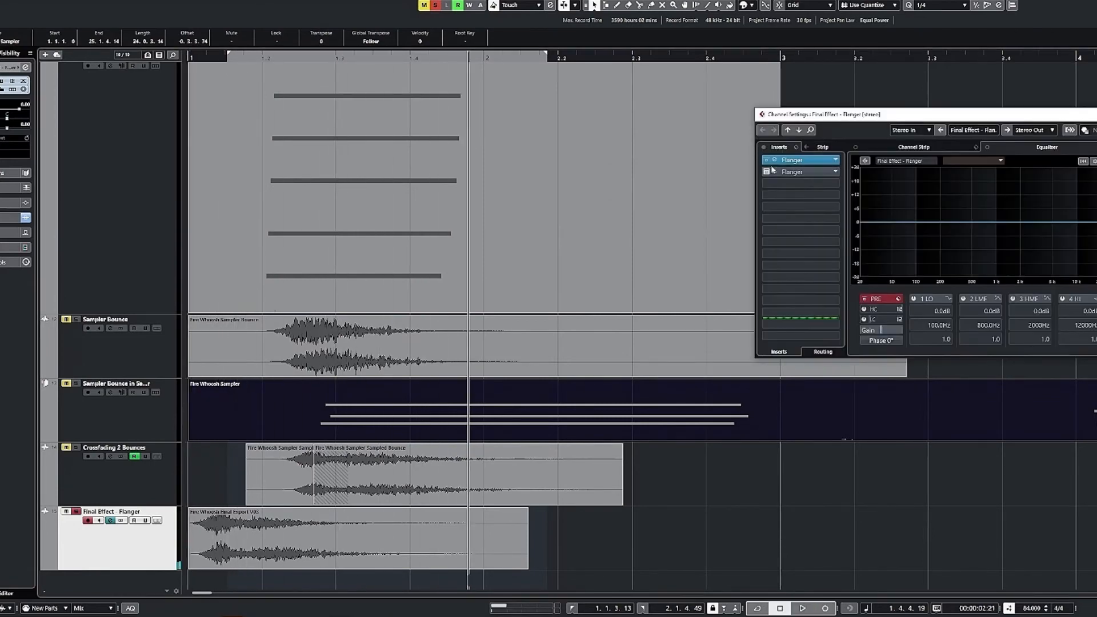
Open the first Flanger insert on Final Effect - Flanger, set its Mix to 56 %, and play the whoosh
left_click(775, 161)
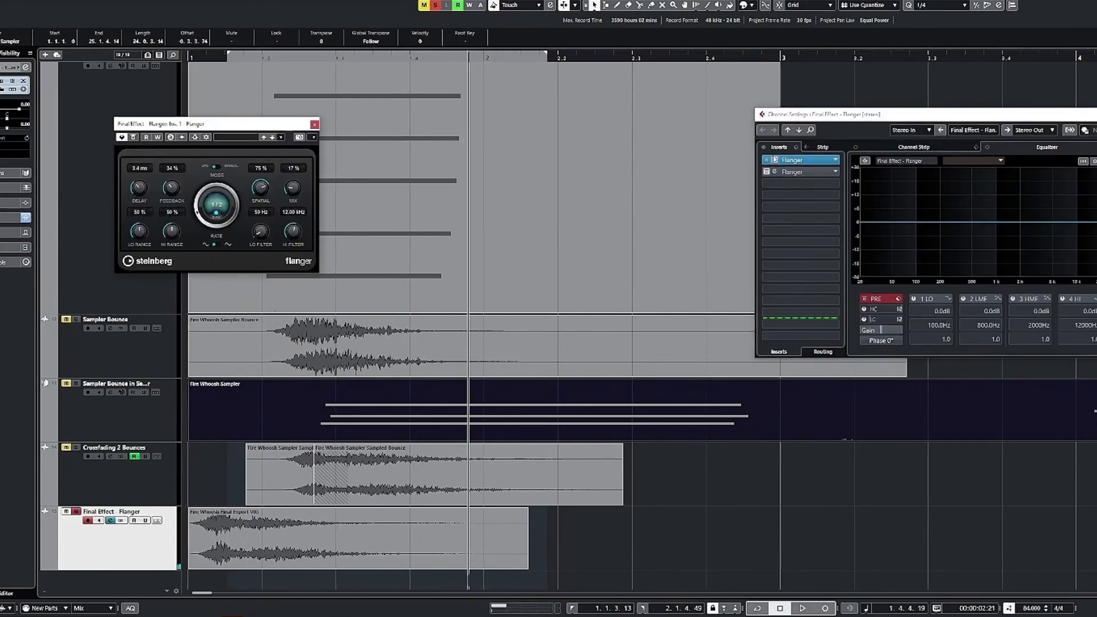
left_click_drag(171, 124, 518, 228)
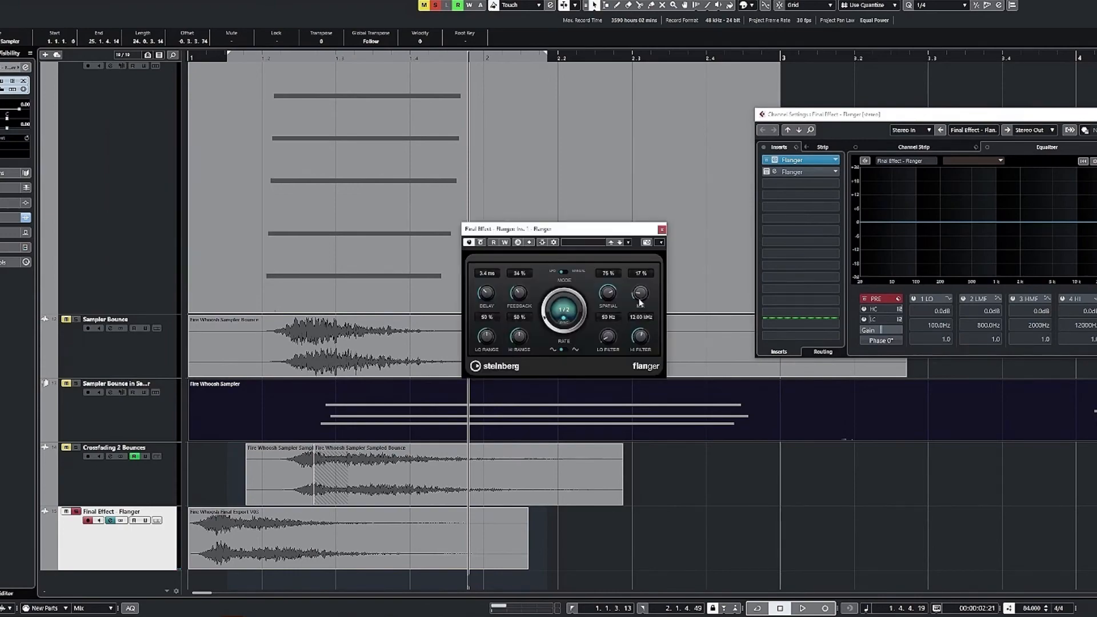
left_click_drag(640, 301, 639, 292)
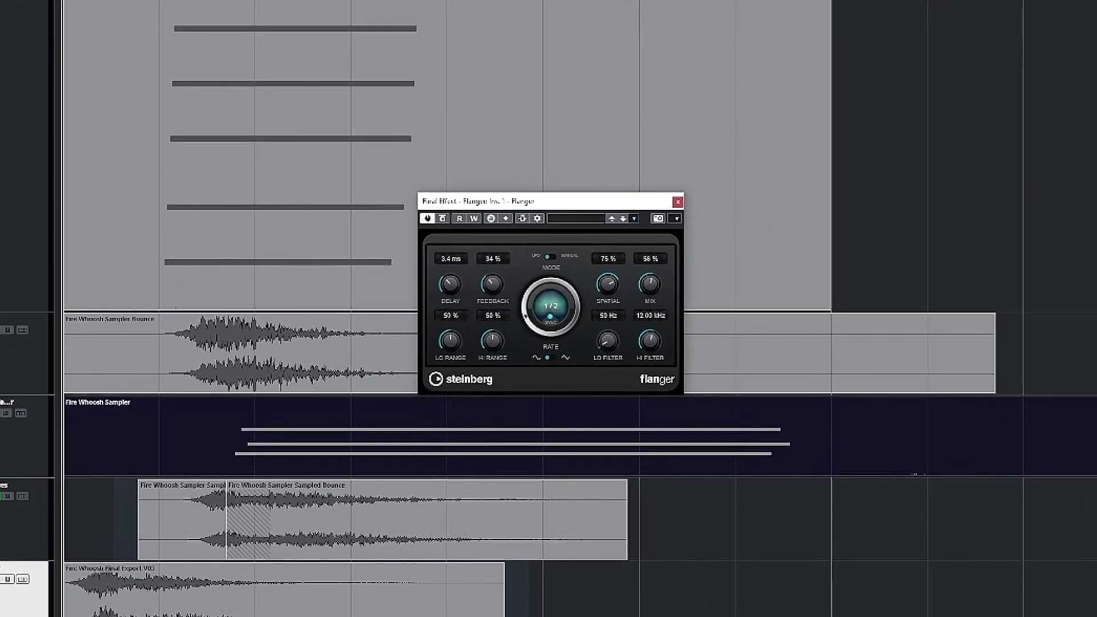
key("space")
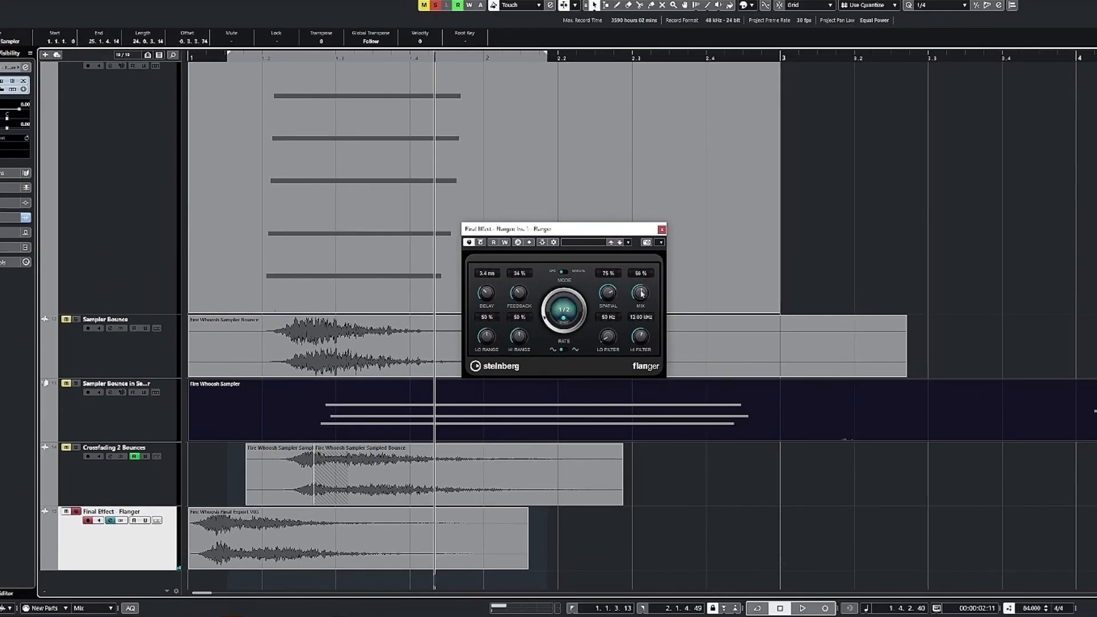
Set the Flanger's Mix to 8 % and play the first whoosh clip again
left_click_drag(641, 293, 637, 296)
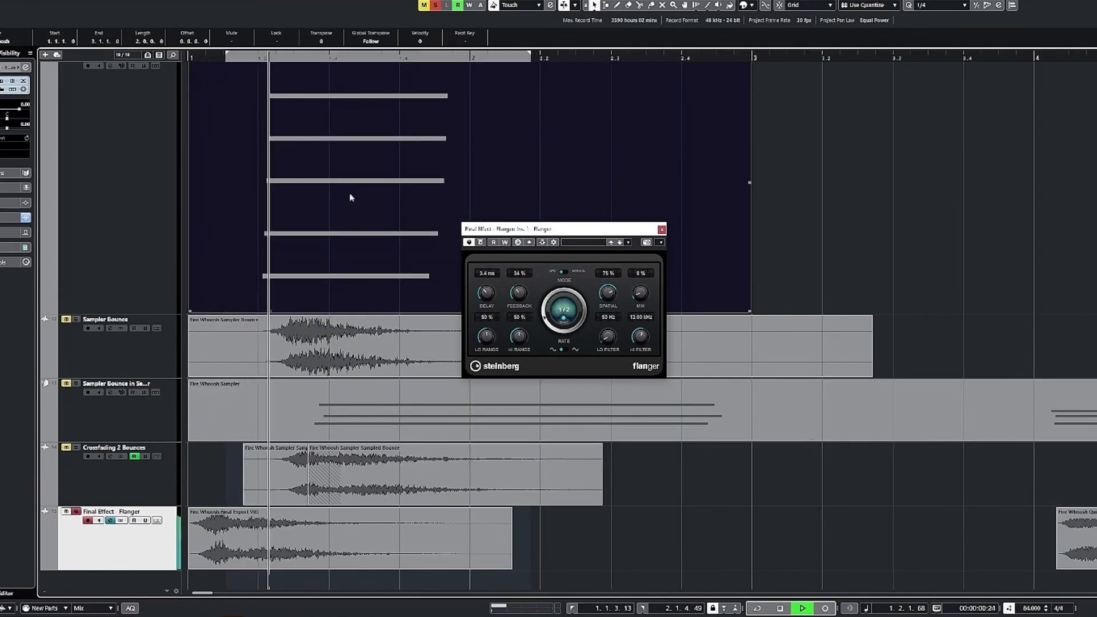
key("space")
left_click(343, 503)
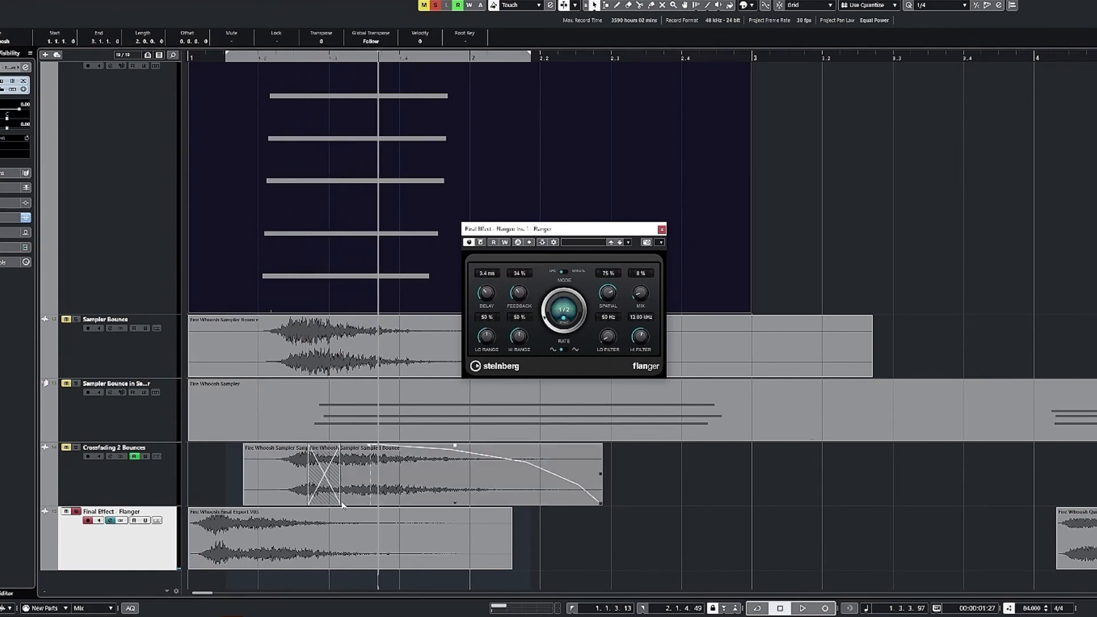
left_click(416, 527)
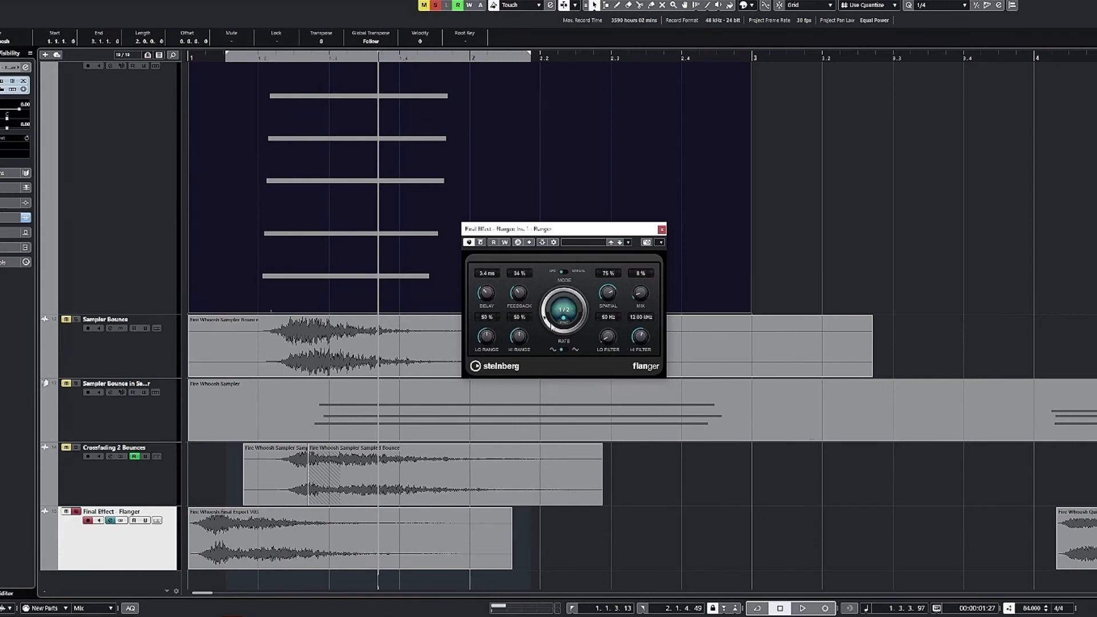
Audition the three whoosh variations between bars 6 and 10 on Final Effect - Flanger, ending with a replay of the bar 6 clip
left_click(457, 534)
scroll(465, 486, "down", 4)
scroll(471, 443, "right", 3)
left_click(430, 57)
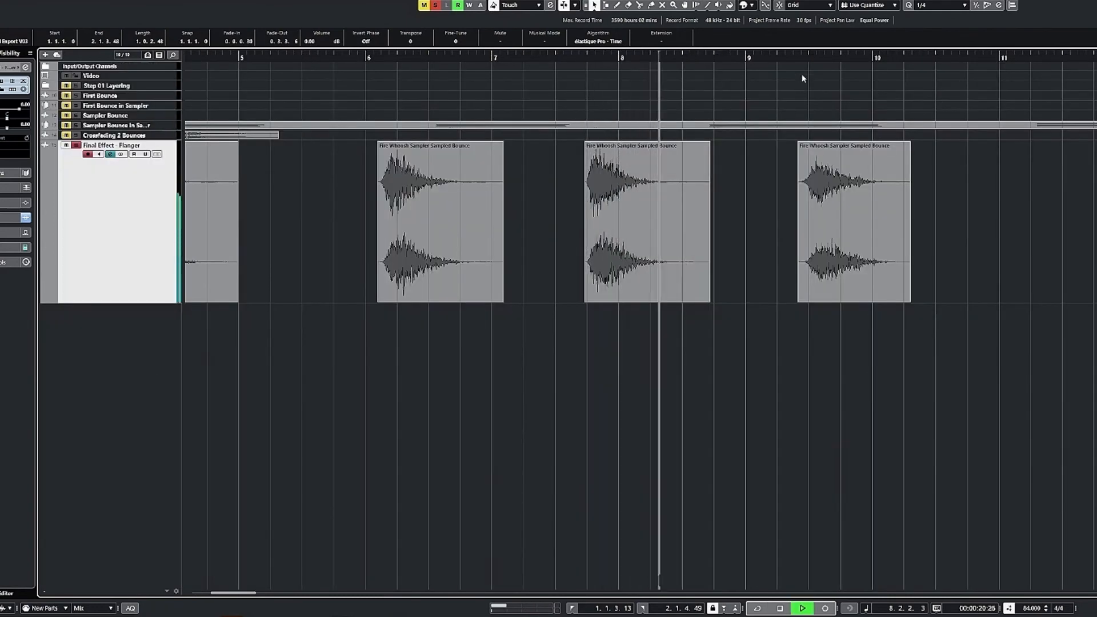
left_click(763, 251)
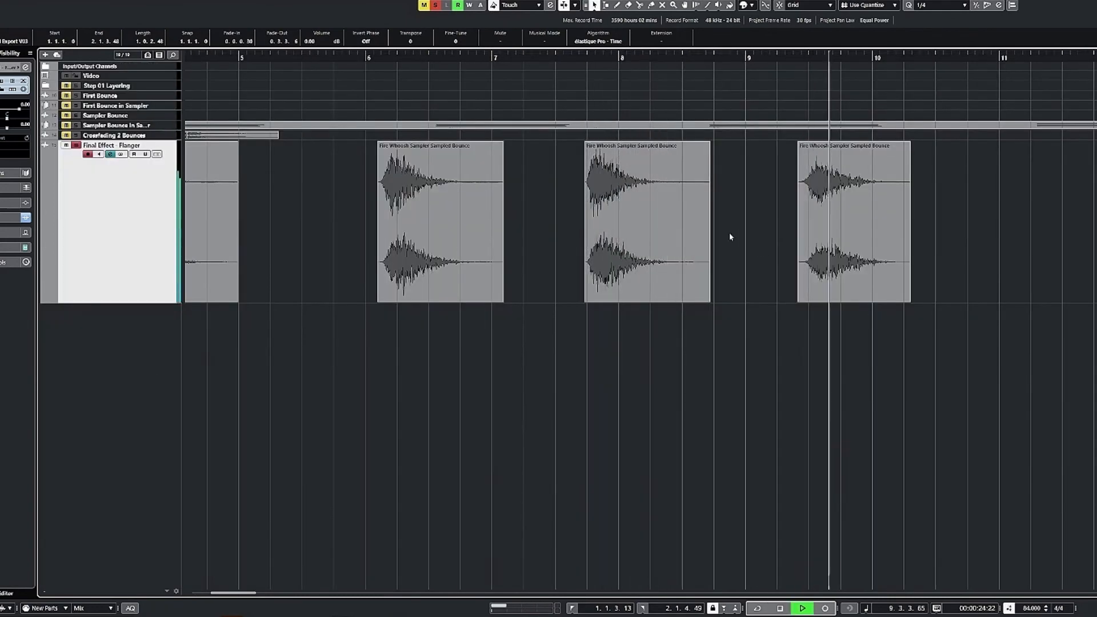
left_click(374, 69)
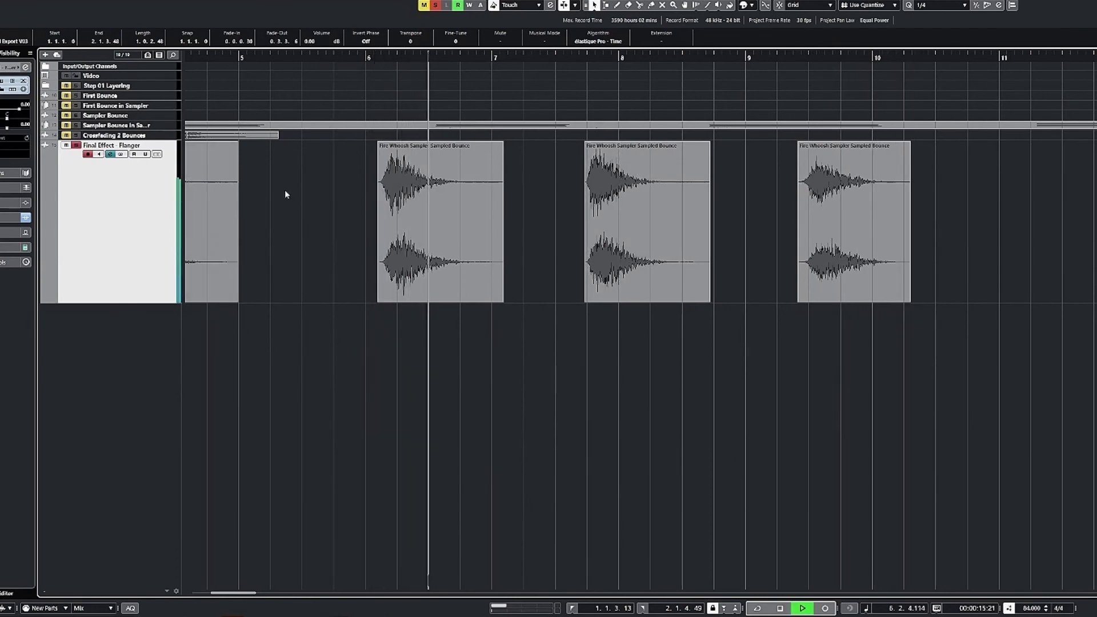